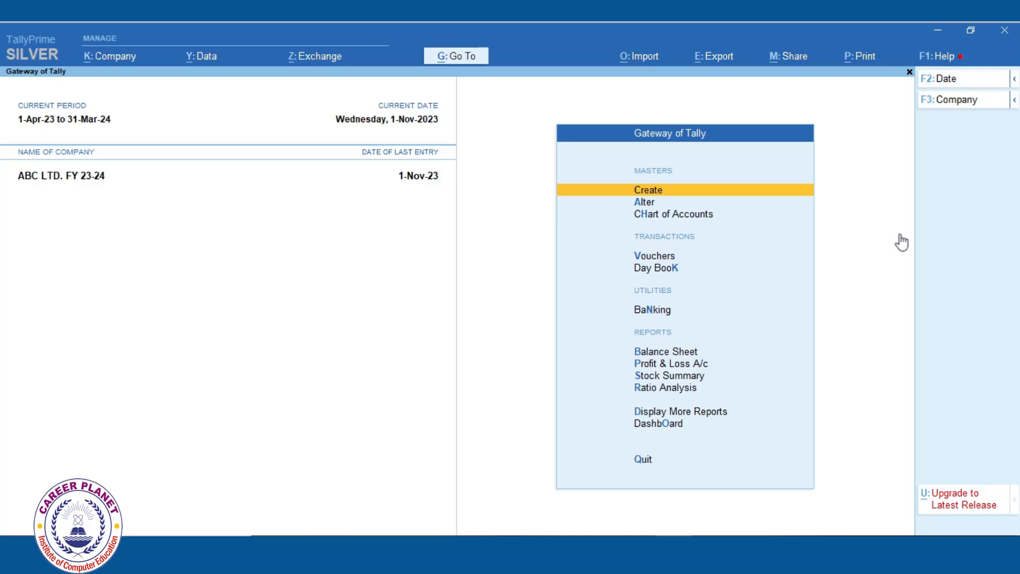
# Check the product update information for TallyPrime Release 4.1 and return to the Gateway of Tally
pyautogui.click(951, 61)
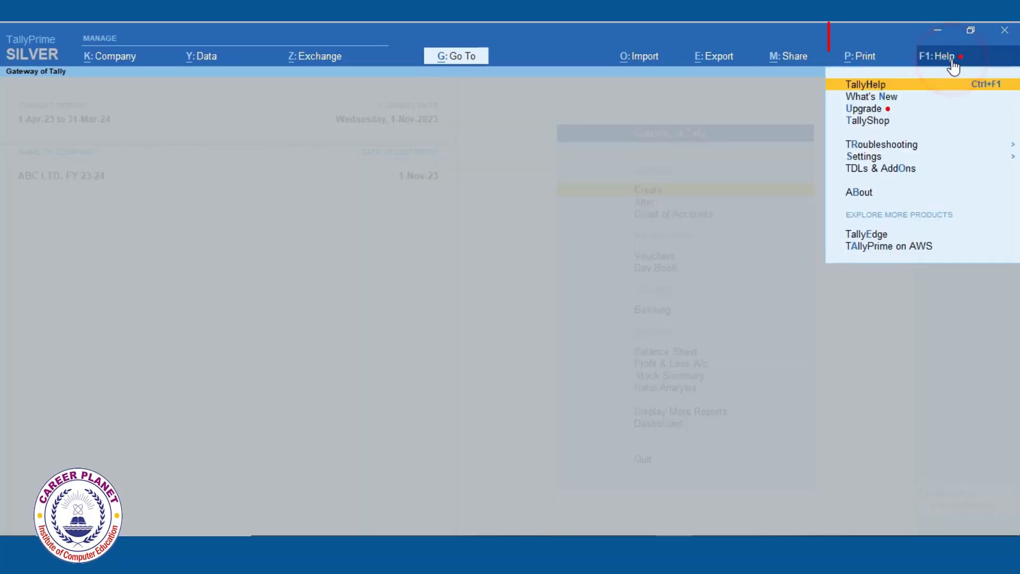
pyautogui.click(853, 109)
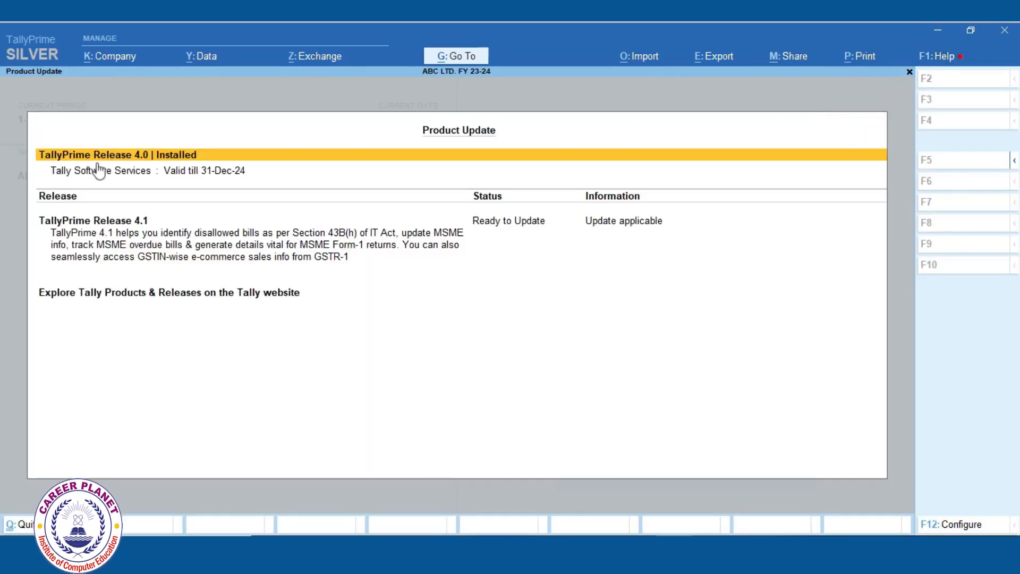
pyautogui.click(138, 222)
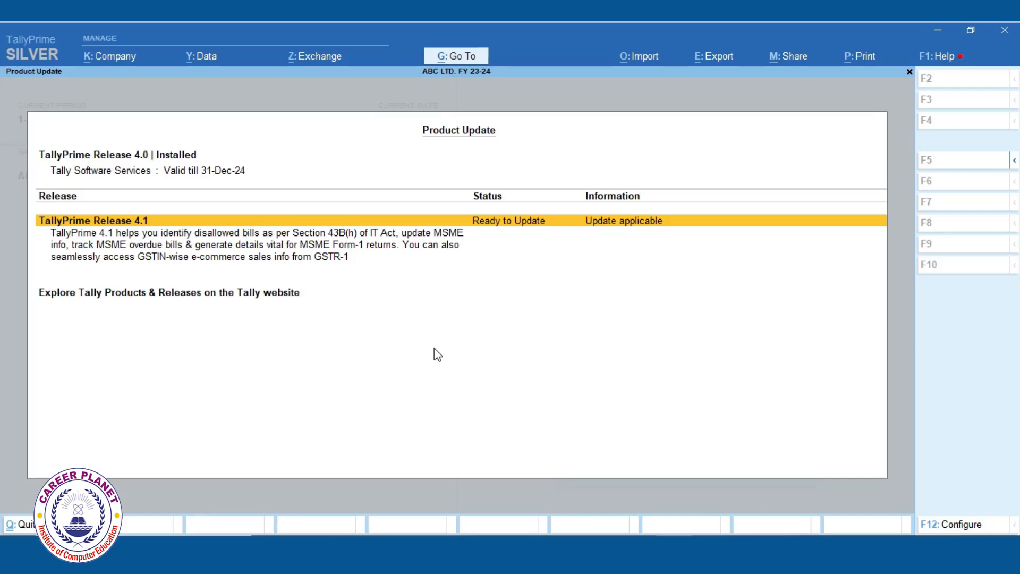
pyautogui.press('Escape')
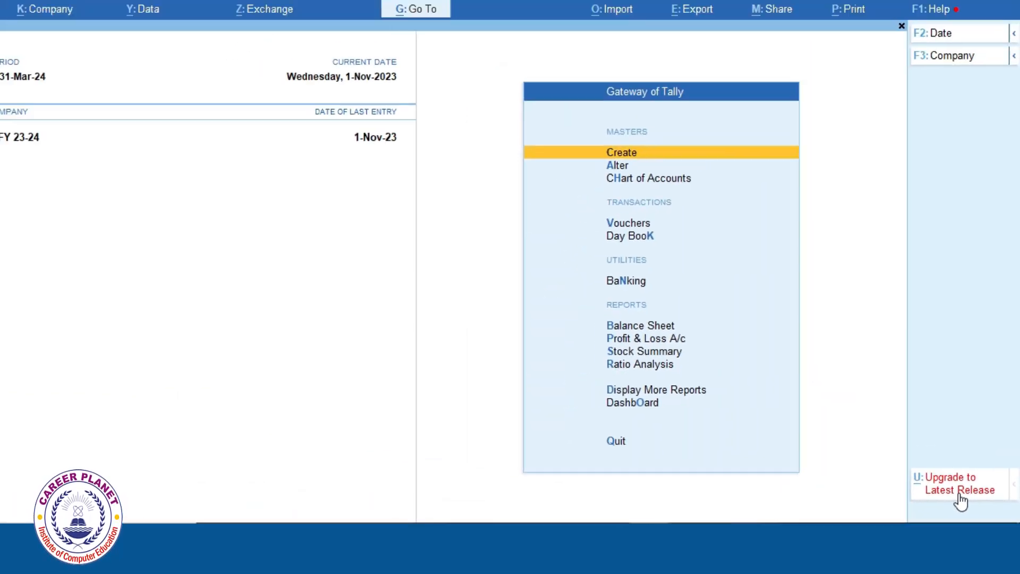
# Upgrade to TallyPrime Release 4.1, agreeing to the installation and to a restart with administrator rights
pyautogui.click(892, 427)
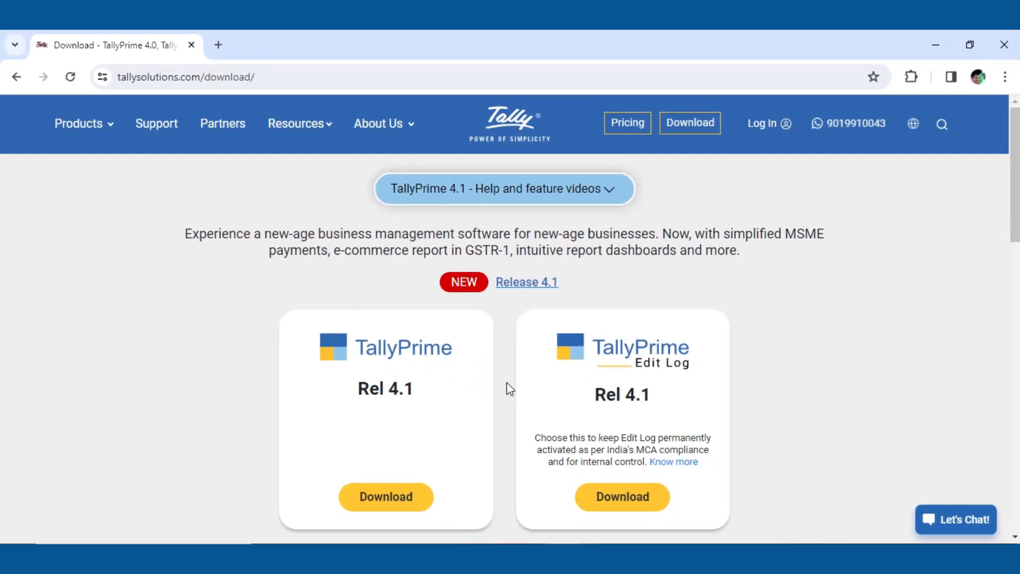
pyautogui.click(680, 554)
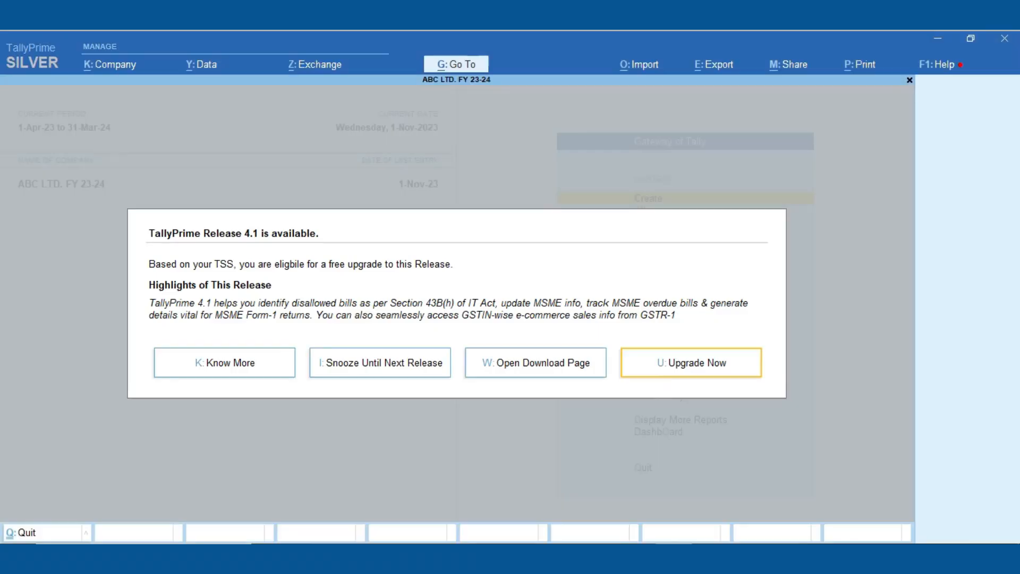
pyautogui.click(553, 377)
pyautogui.click(711, 368)
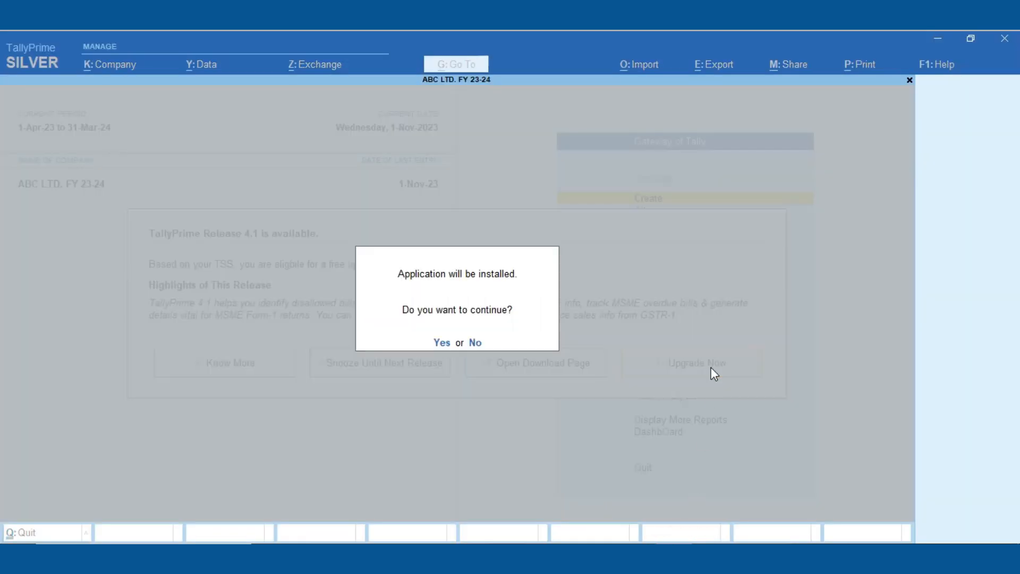
pyautogui.click(442, 341)
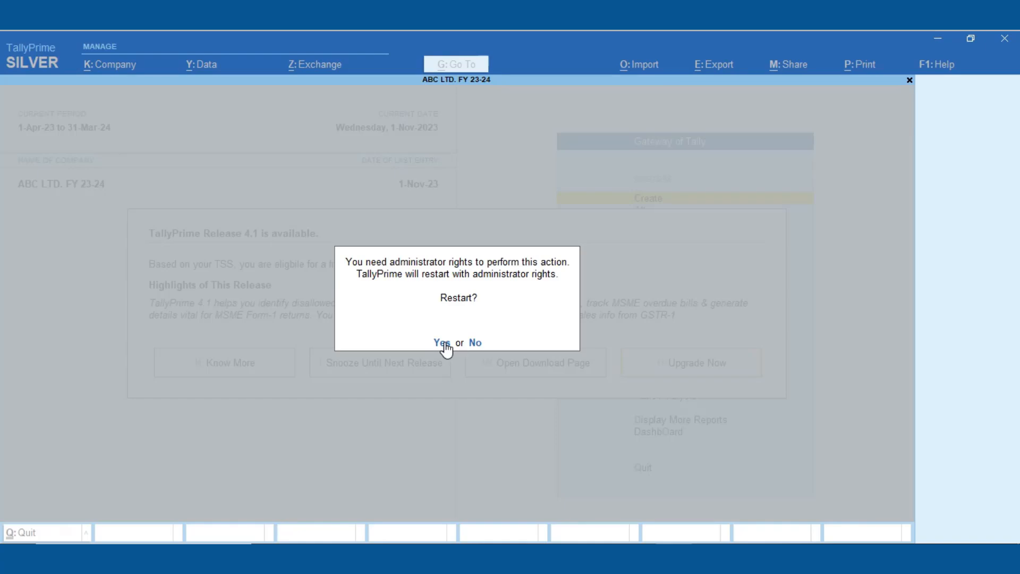
pyautogui.click(445, 342)
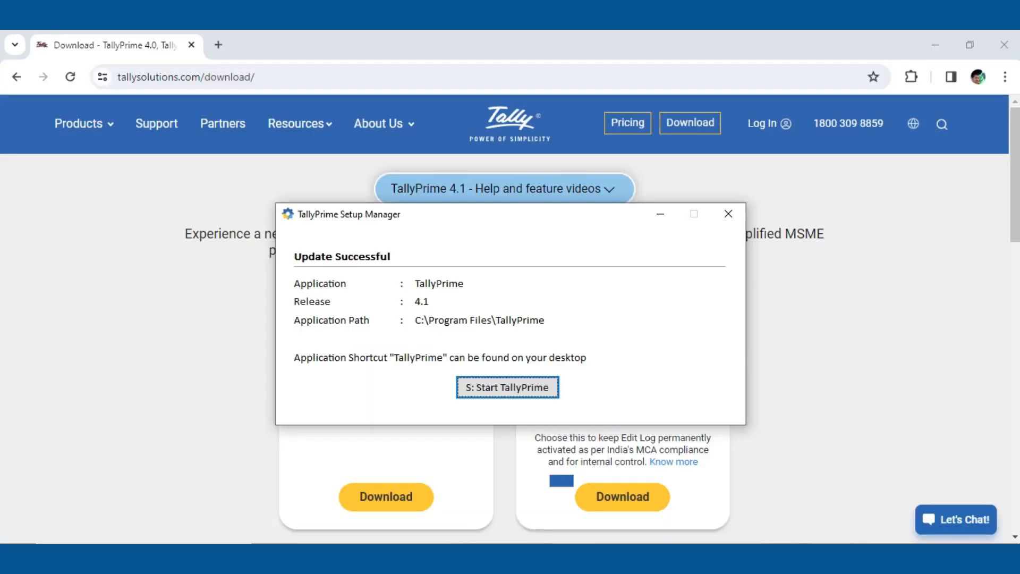
# Start the updated TallyPrime and load the company ABC LTD. FY 23-24
pyautogui.click(524, 398)
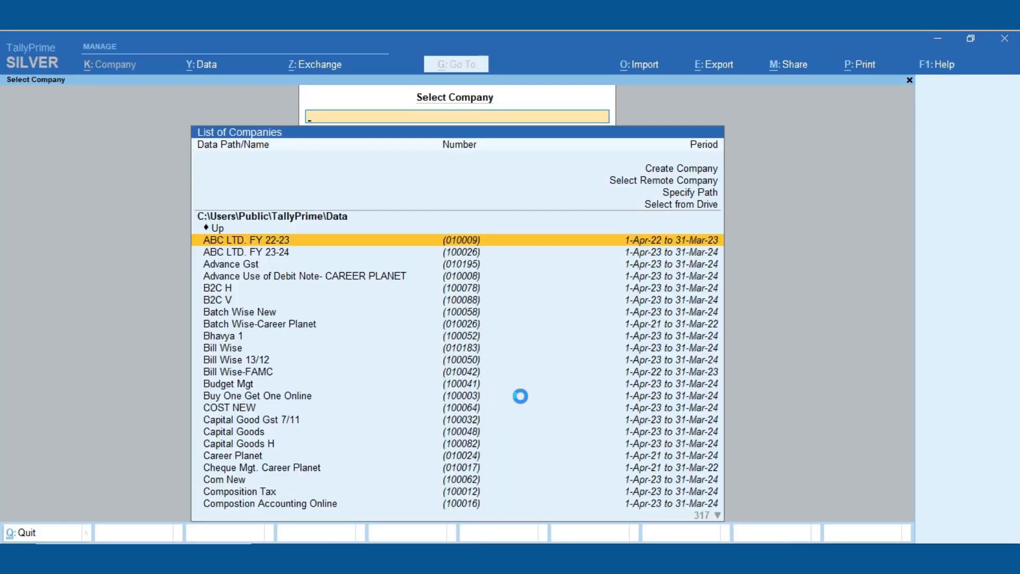
pyautogui.press('Down')
pyautogui.press('Return')
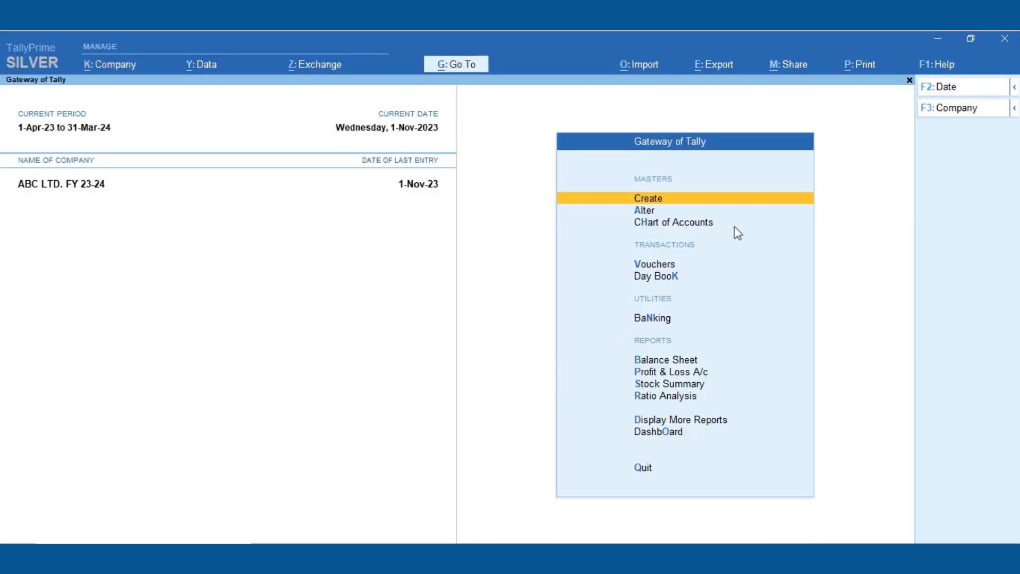
# Check the installed release in the About information and return to the Gateway of Tally
pyautogui.click(949, 56)
pyautogui.click(942, 65)
pyautogui.click(869, 202)
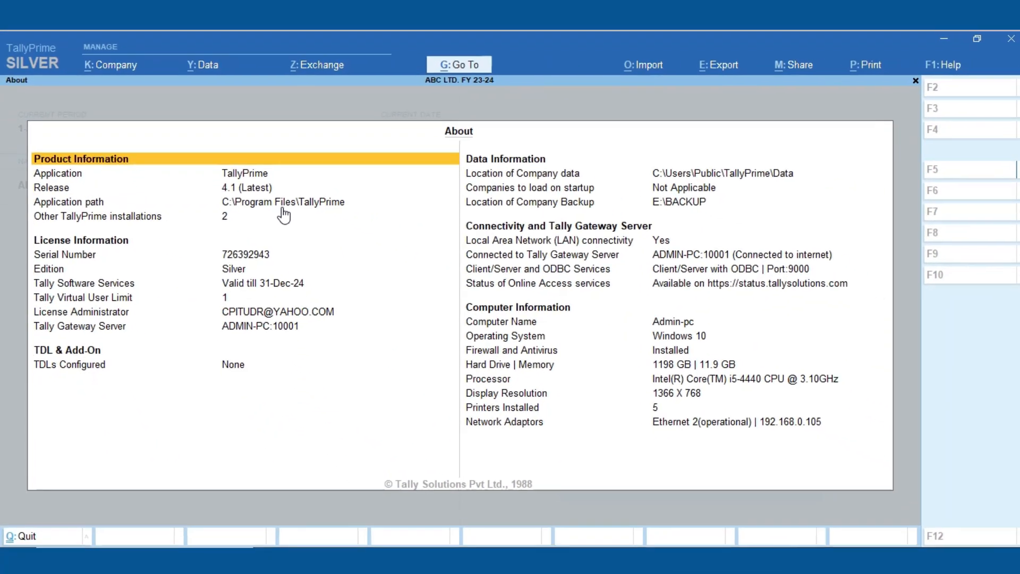
pyautogui.press('Escape')
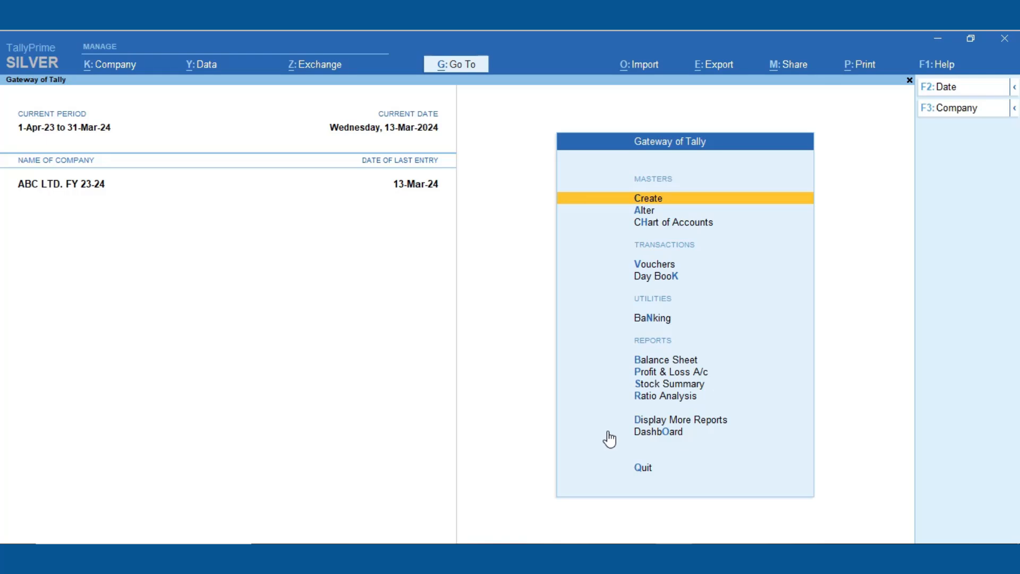
# In the company's MSME Registration Details, set the type of enterprise to Small and enter the UDYAM registration number
pyautogui.press('F11')
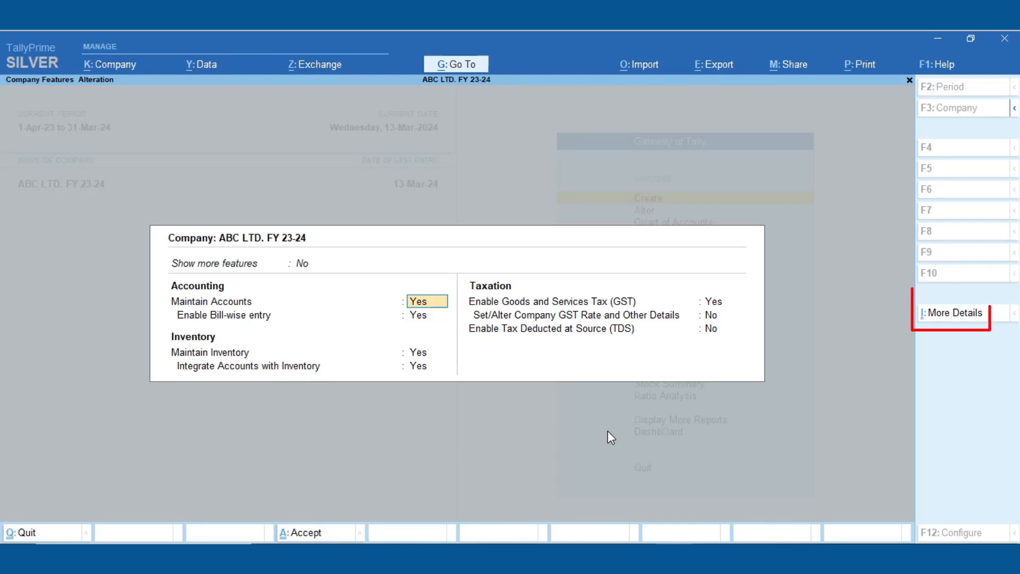
pyautogui.click(979, 321)
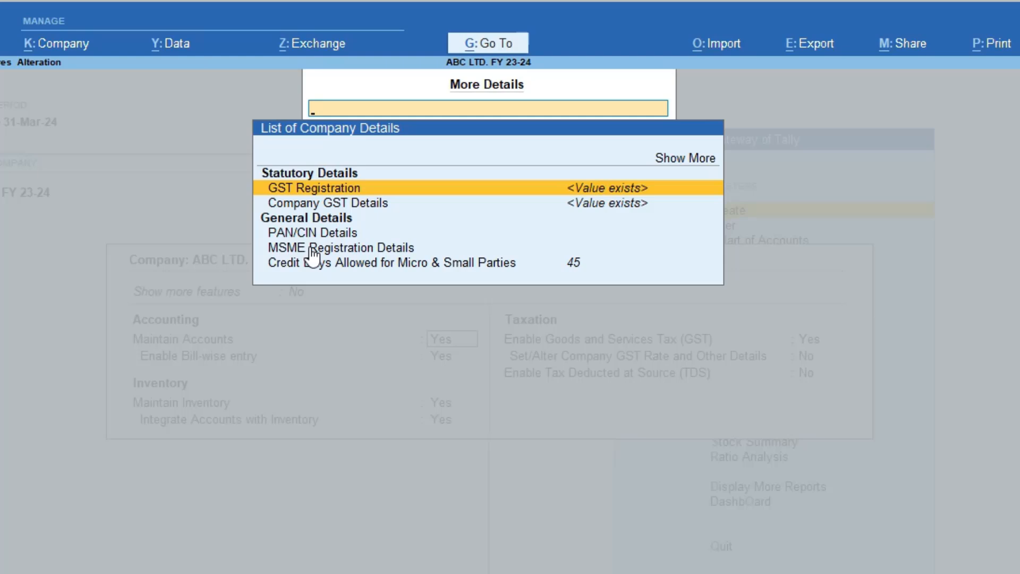
pyautogui.click(388, 249)
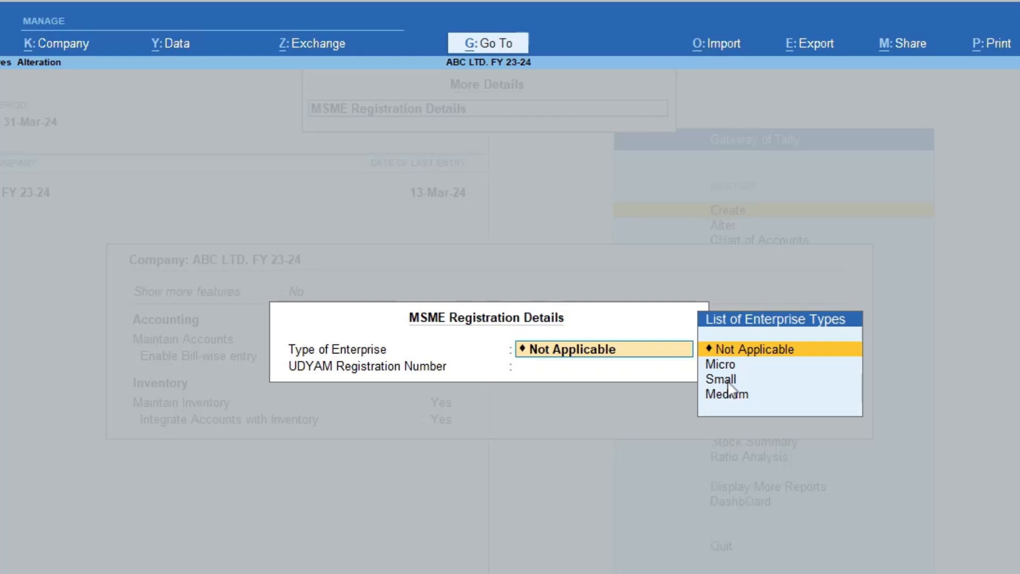
pyautogui.click(736, 379)
pyautogui.click(735, 381)
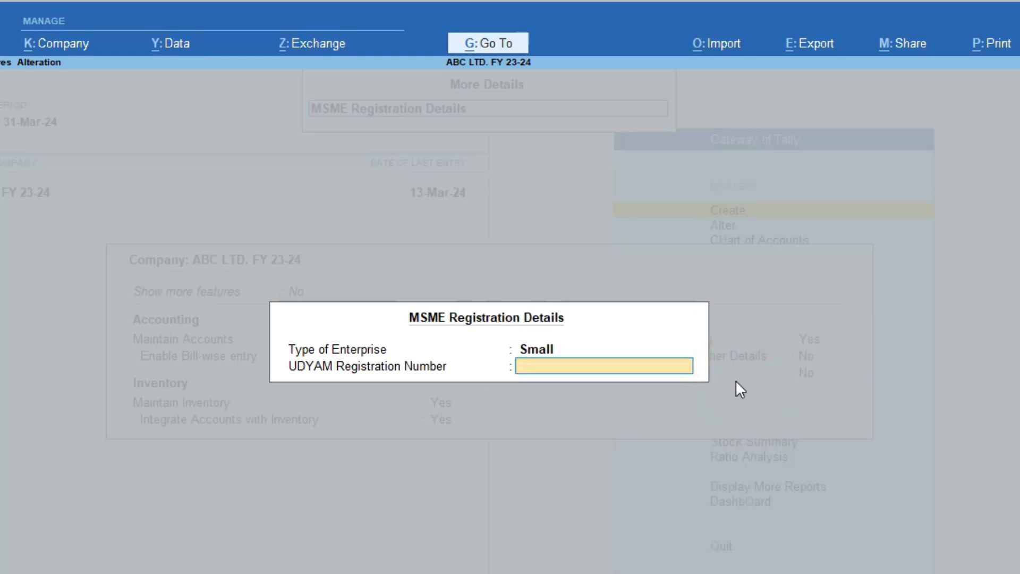
pyautogui.write('UDYAM-RA-01-1234567')
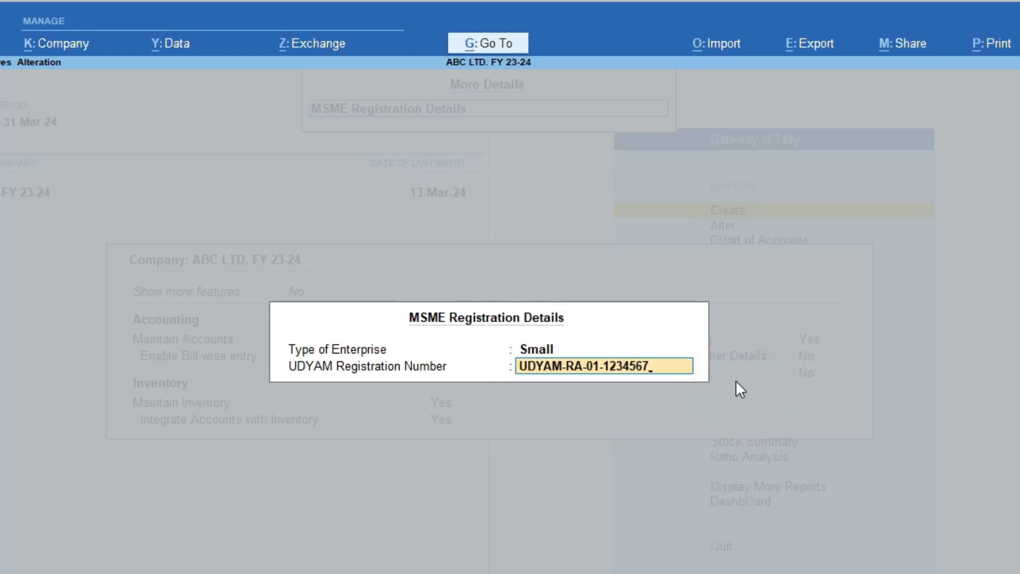
pyautogui.press('Return')
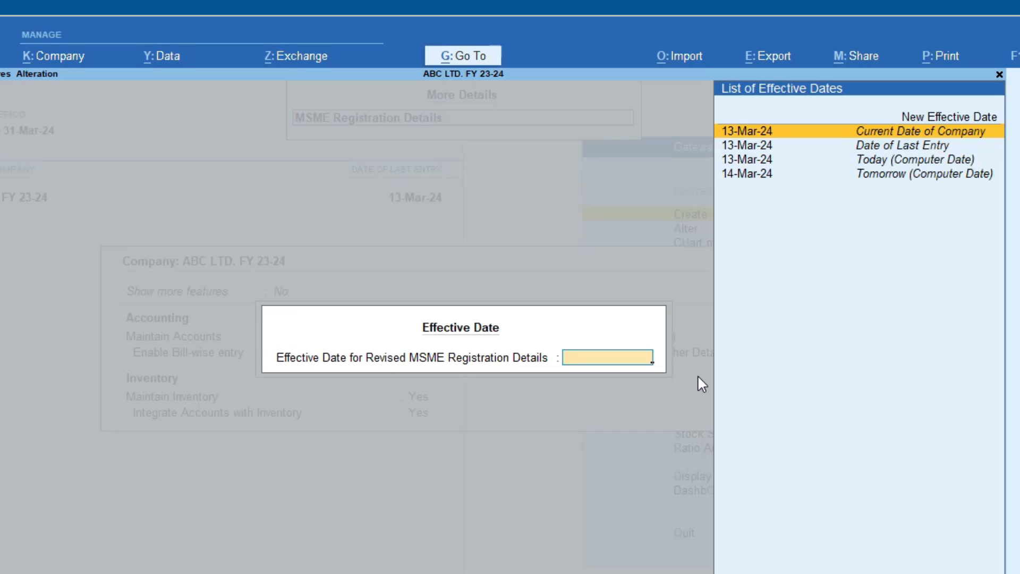
# Set a new effective date of 1-5 for the revised MSME registration details and save the company features
pyautogui.press('Up')
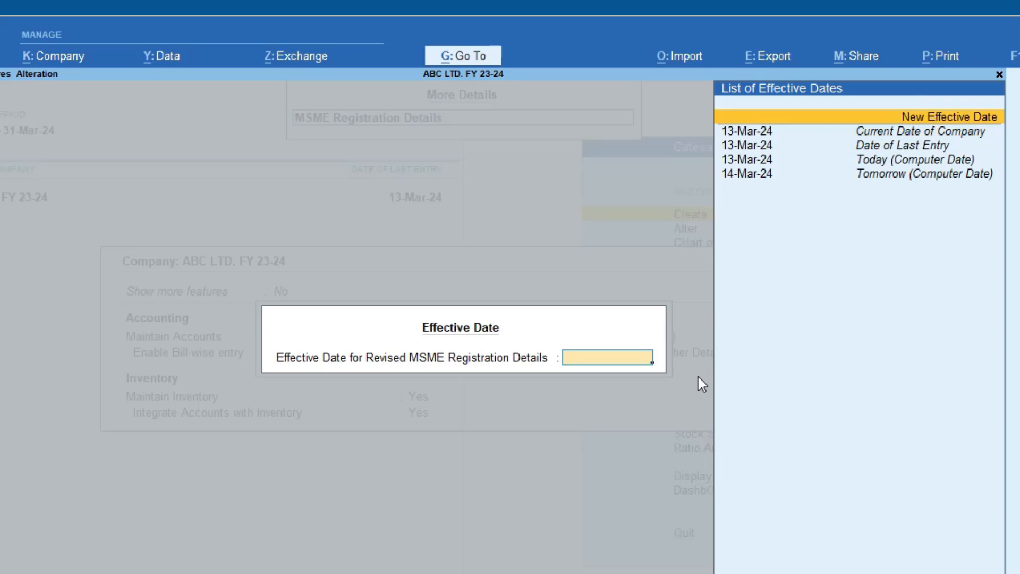
pyautogui.press('Return')
pyautogui.write('1-5')
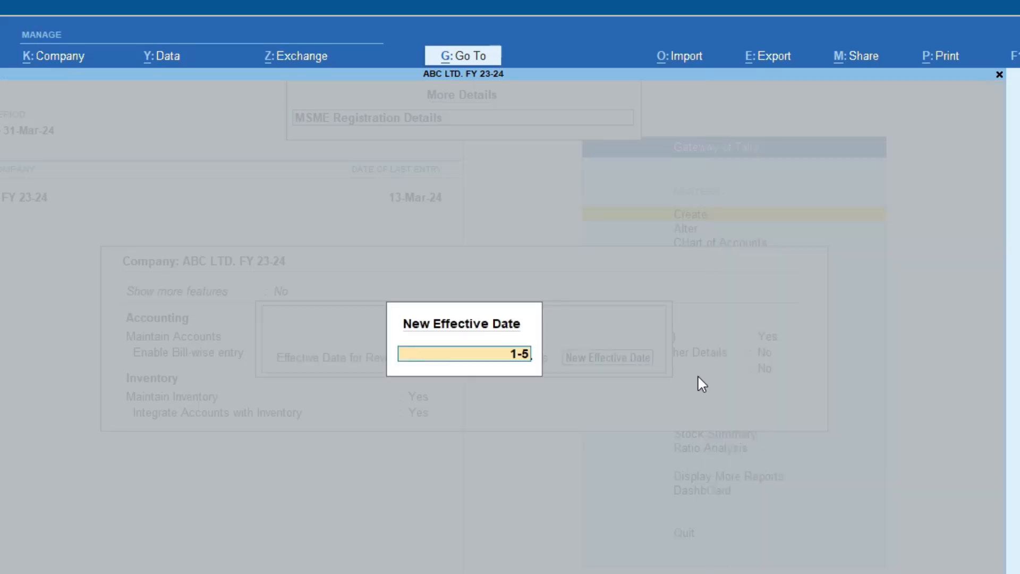
pyautogui.press('Return')
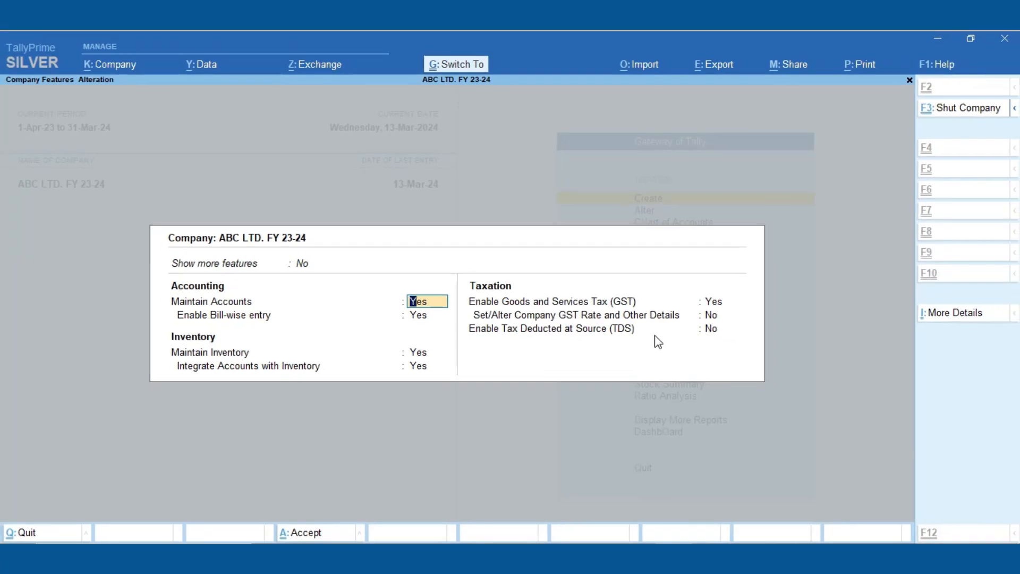
pyautogui.hotkey('ctrl', 'a')
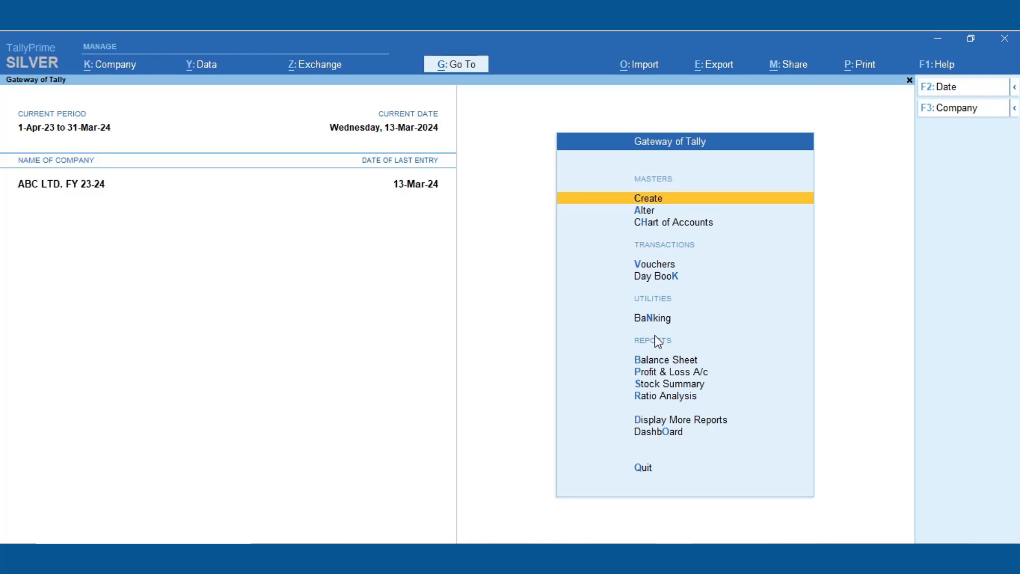
# Open the 1-Aug-23 sales voucher from the Day Book and check its print configuration for Show UDYAM Reg No. & Enterprise Type
pyautogui.press('k')
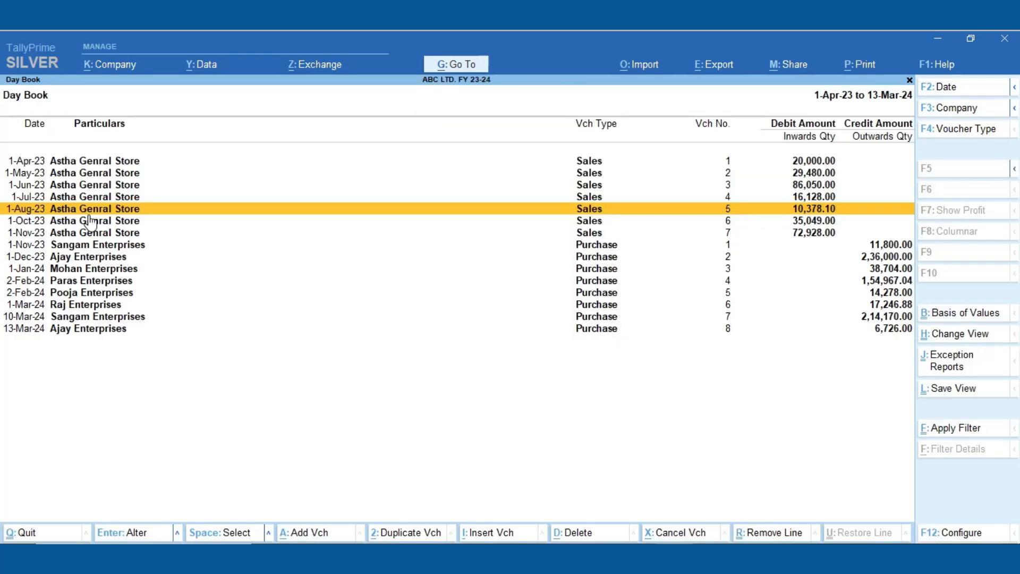
pyautogui.press('Return')
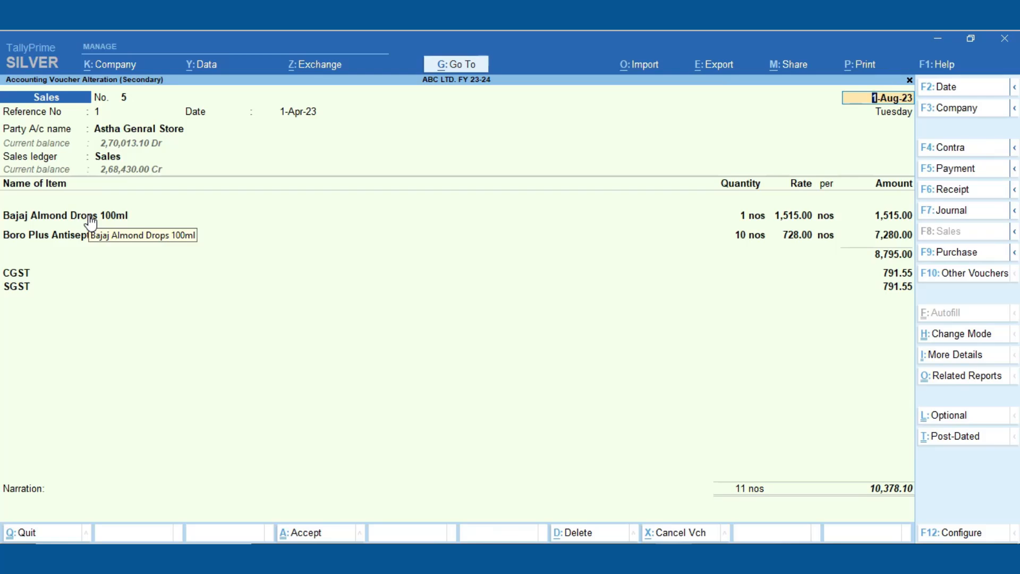
pyautogui.hotkey('alt', 'p')
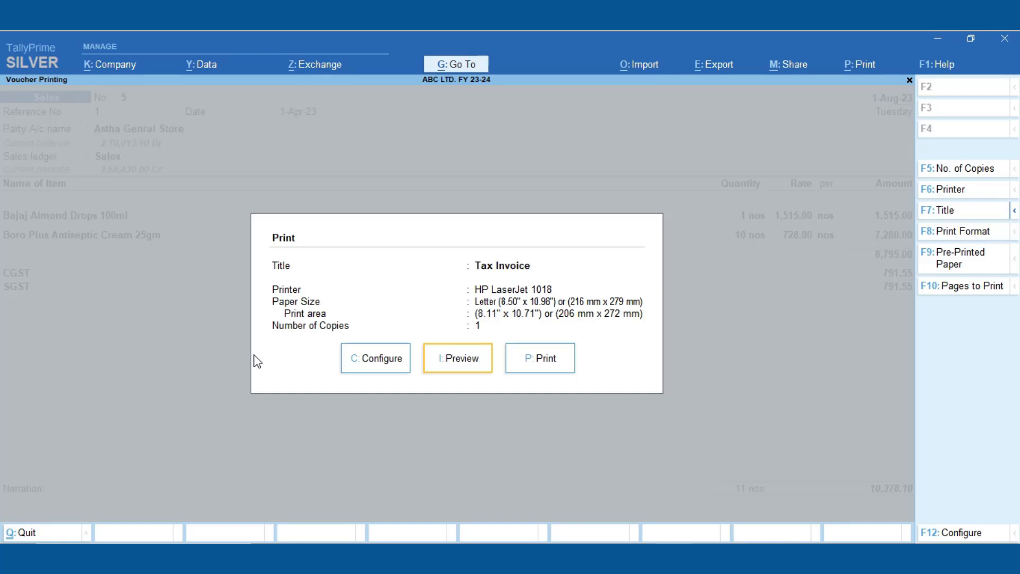
pyautogui.click(367, 360)
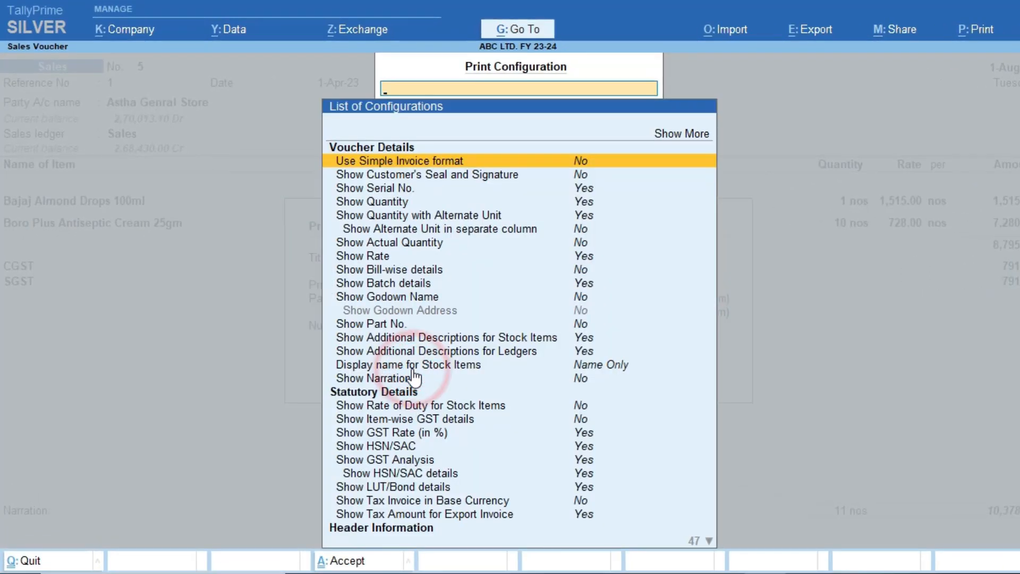
pyautogui.write('UD')
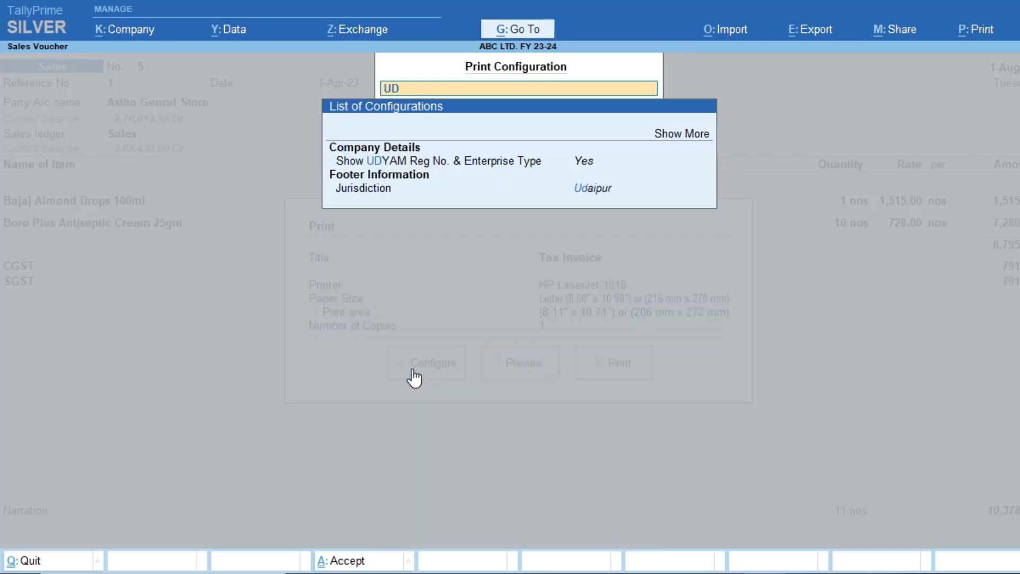
pyautogui.press('Down')
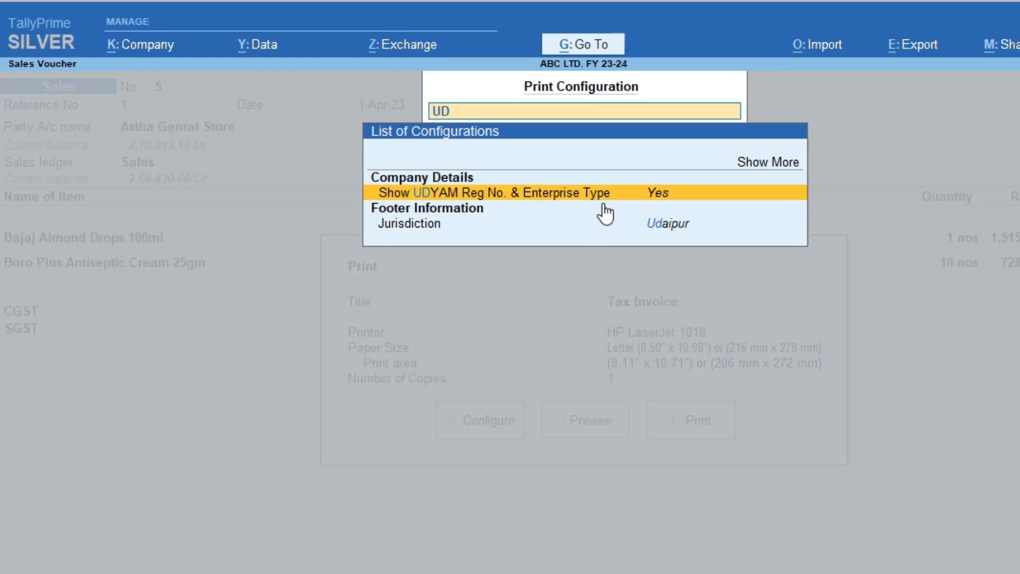
pyautogui.press('Escape')
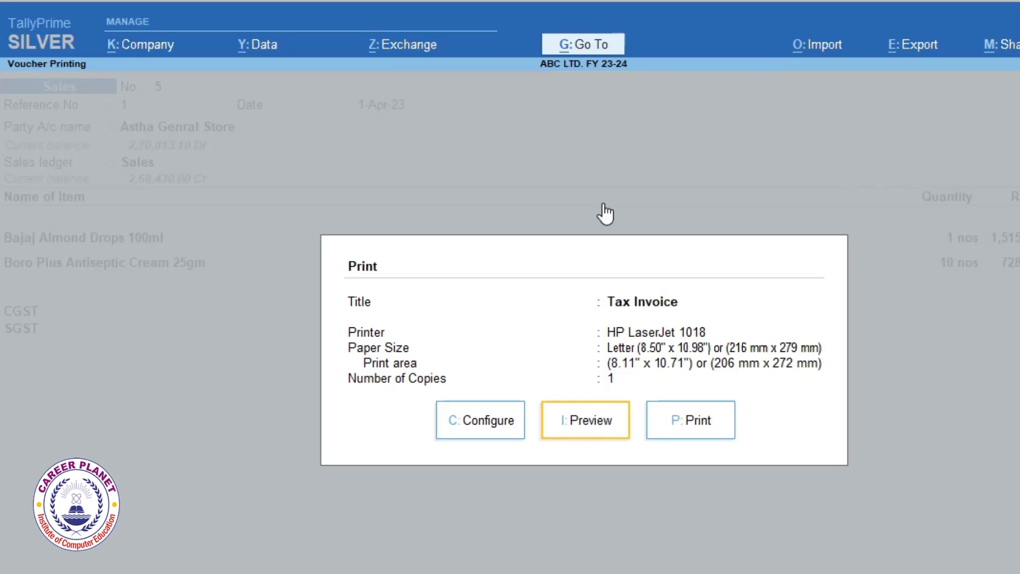
# Preview the tax invoice, examine the company's UDYAM details up close, and return to the Gateway of Tally
pyautogui.press('i')
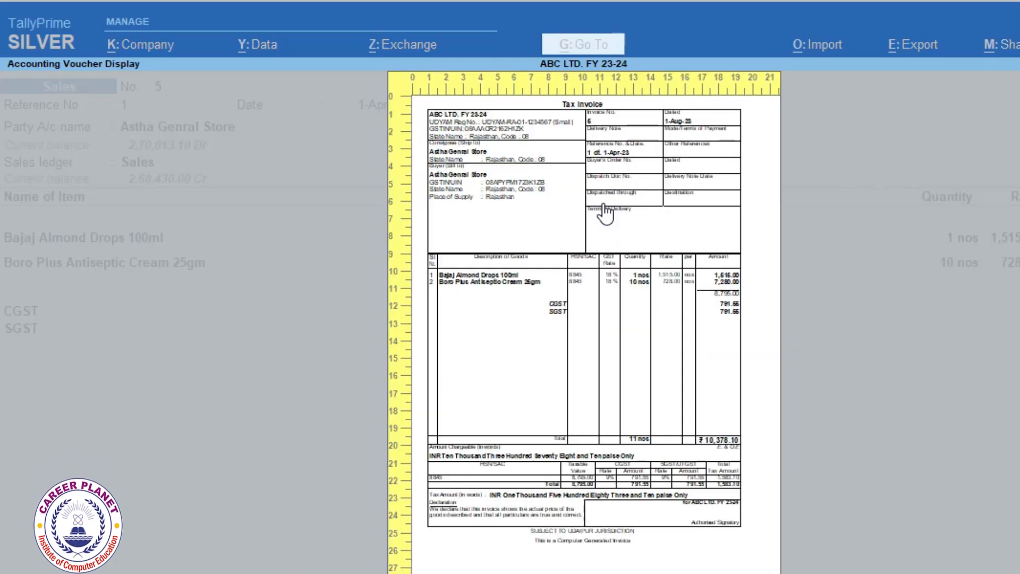
pyautogui.hotkey('alt', 'z')
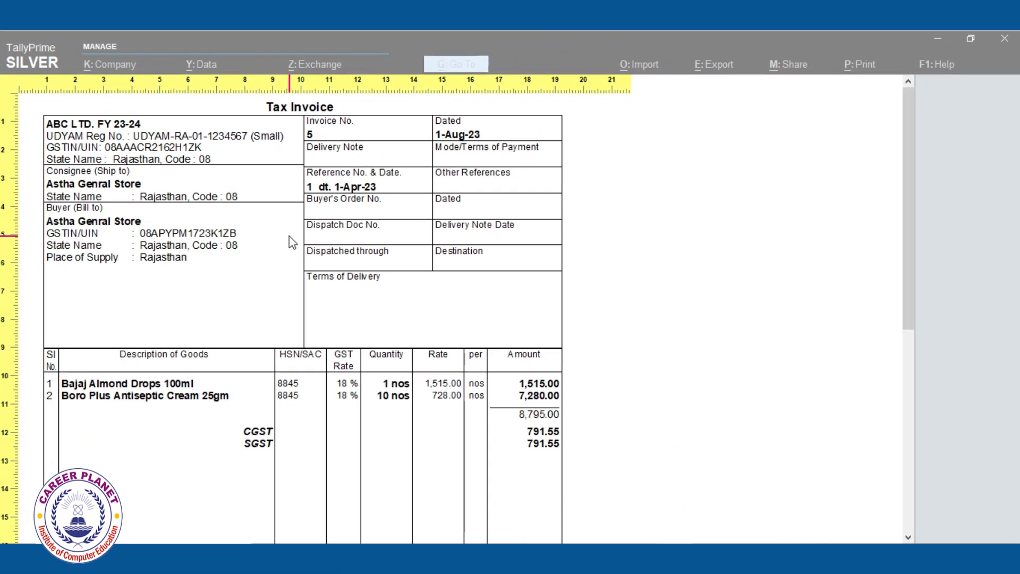
pyautogui.hotkey('alt', 'z')
pyautogui.press('Escape')
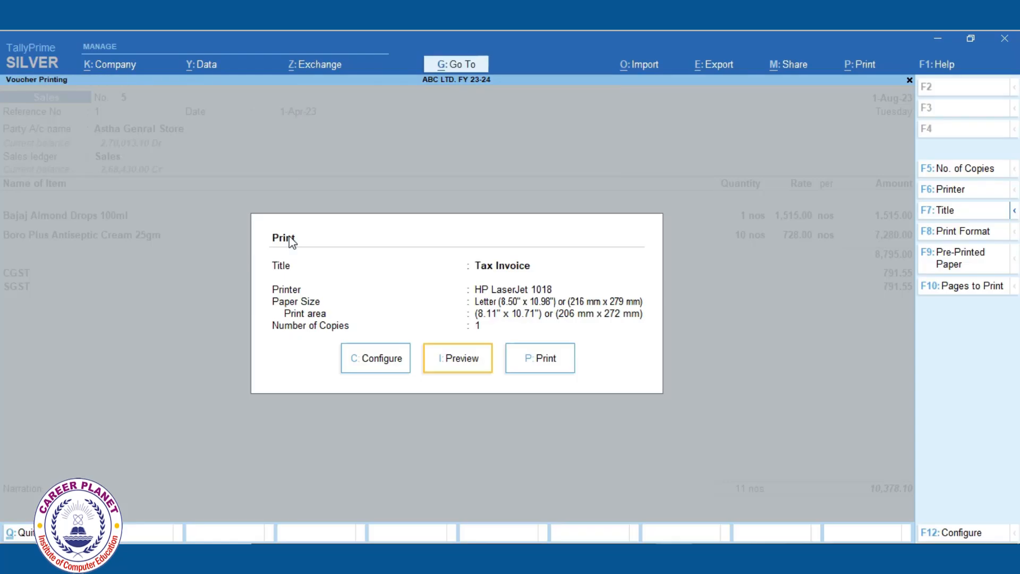
pyautogui.press('Escape')
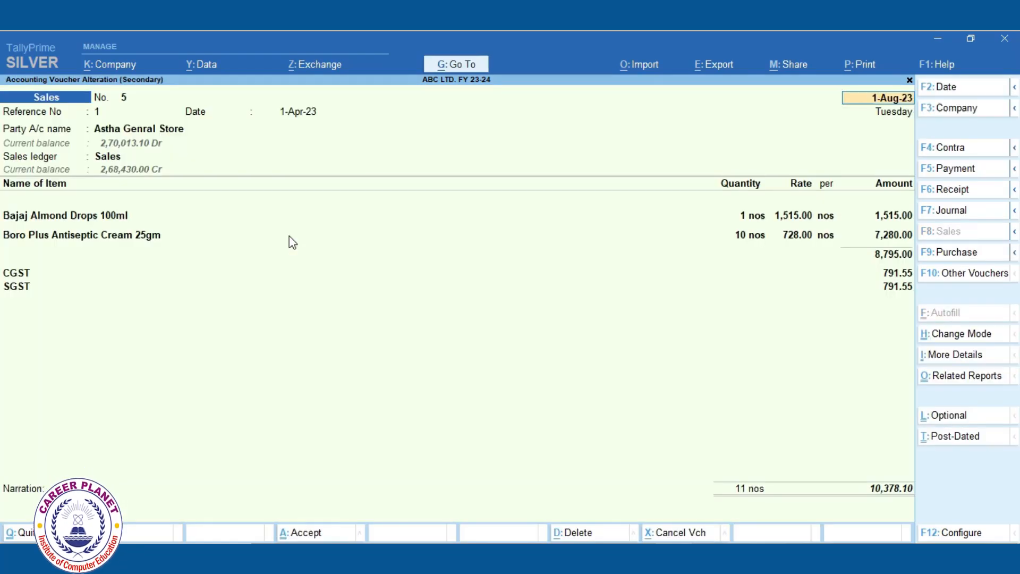
pyautogui.press('Escape')
pyautogui.press('Escape')
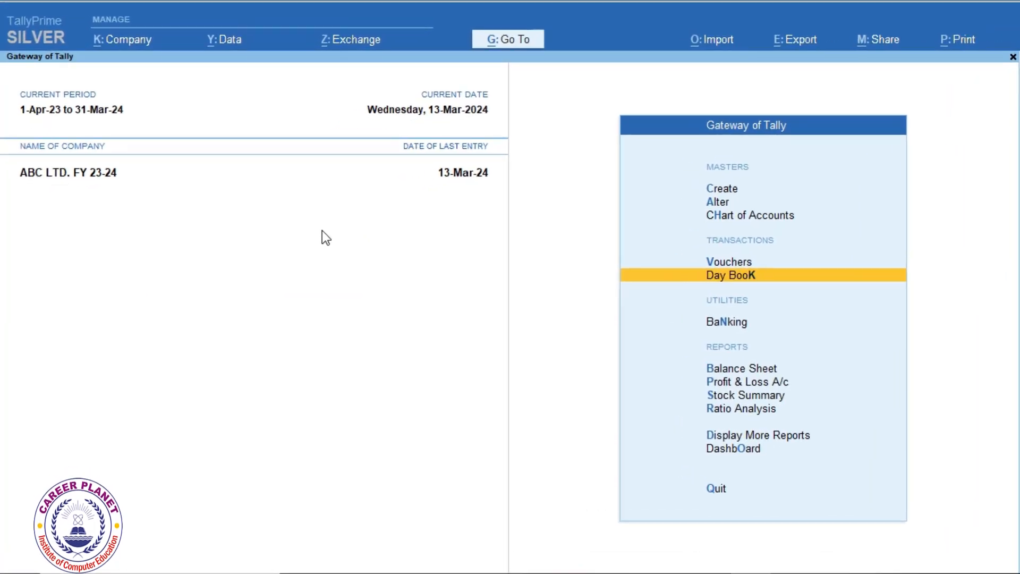
# Start a new ledger named DEMO and place it under the Sundry Creditors group
pyautogui.press('Up')
pyautogui.press('Up')
pyautogui.press('Up')
pyautogui.press('Up')
pyautogui.press('Return')
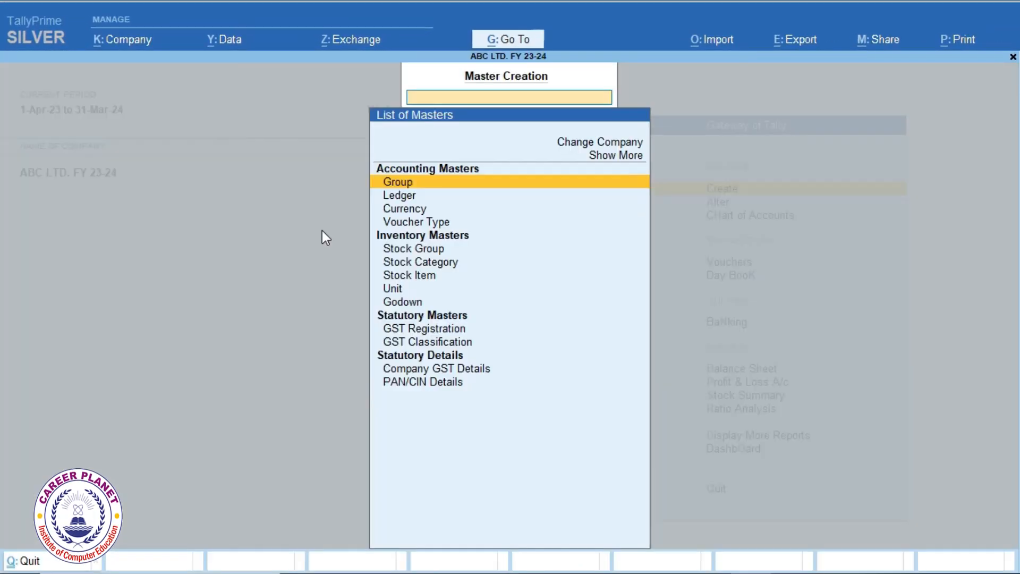
pyautogui.press('Down')
pyautogui.press('Return')
pyautogui.write('DEMO')
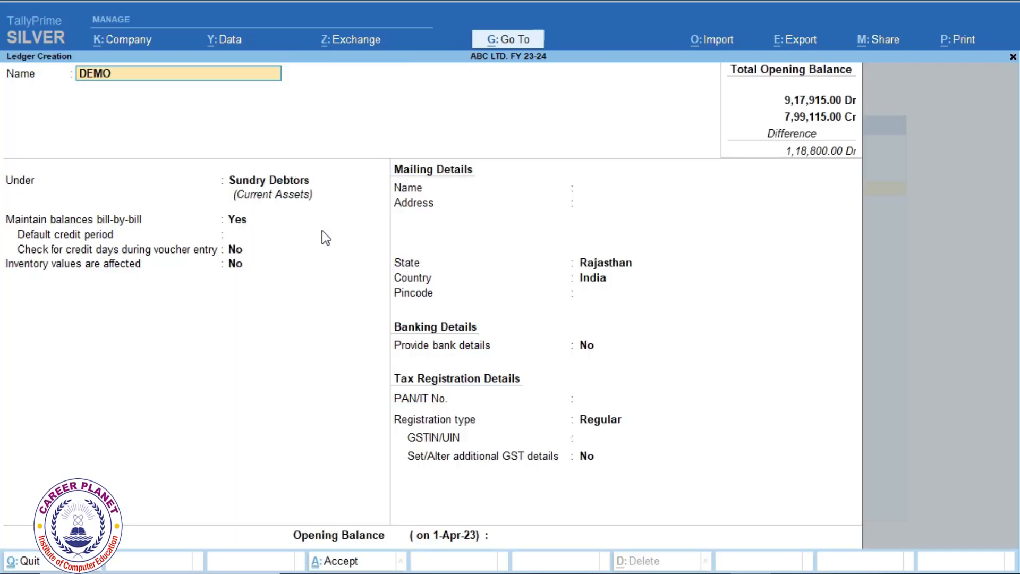
pyautogui.press('Return')
pyautogui.write('S')
pyautogui.press('Up')
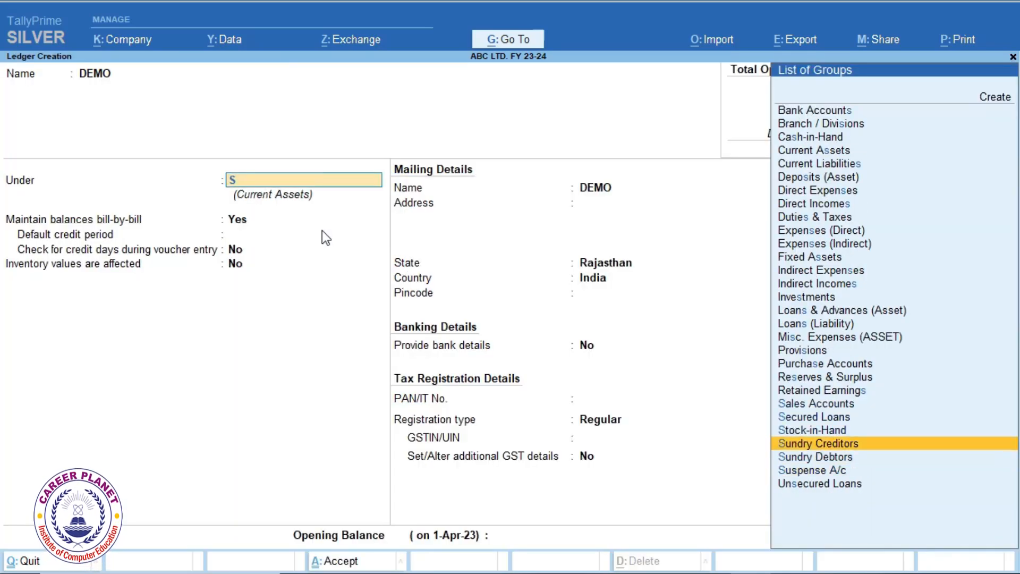
pyautogui.press('Return')
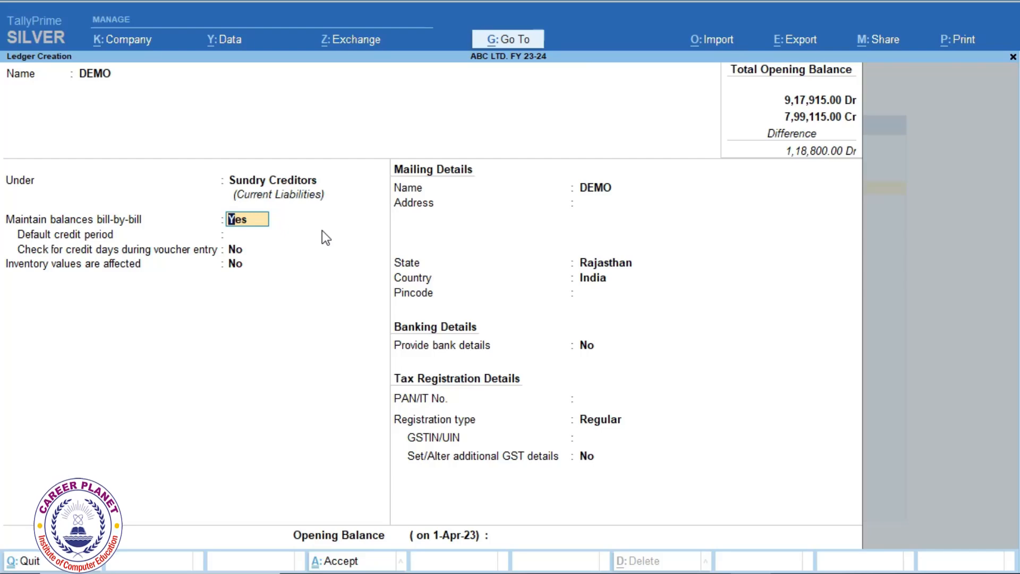
# Keep the DEMO ledger's default balance, mailing, banking and registration type entries, up to the GSTIN/UIN
pyautogui.press('Return')
pyautogui.press('Return')
pyautogui.press('Return')
pyautogui.press('Return')
pyautogui.press('Return')
pyautogui.press('Return')
pyautogui.press('Return')
pyautogui.press('Return')
pyautogui.press('Return')
pyautogui.press('Return')
pyautogui.press('Return')
pyautogui.press('Return')
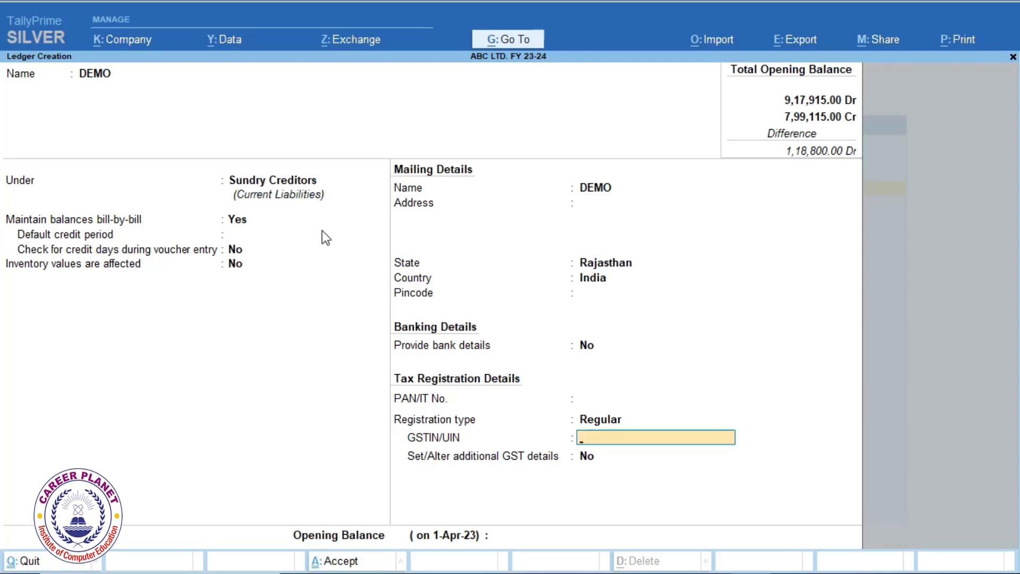
# In the ledger configuration, set Show more configurations to No and Provide MSME Registration Details to Yes, and save it
pyautogui.press('F12')
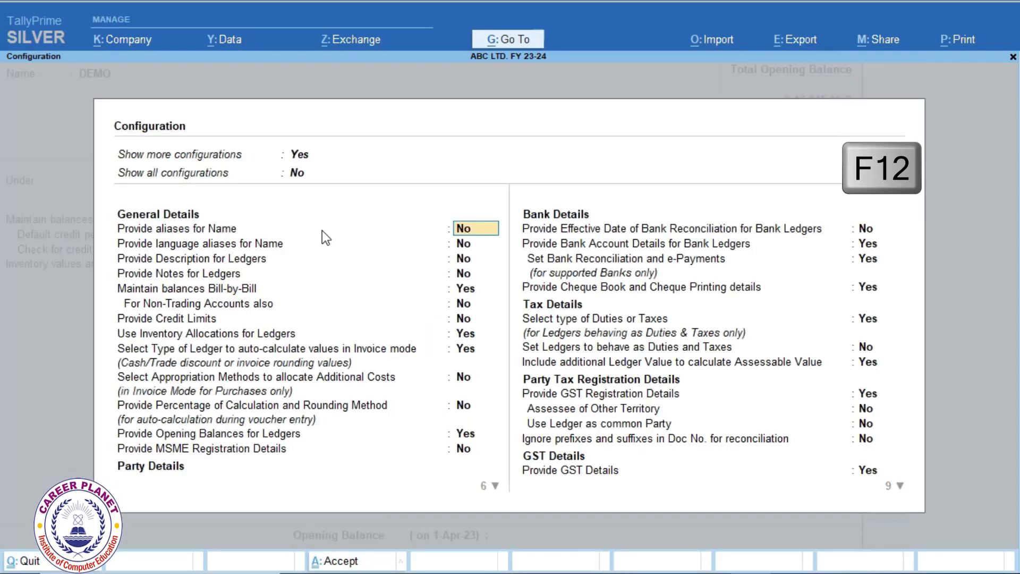
pyautogui.press('Up')
pyautogui.press('Up')
pyautogui.press('n')
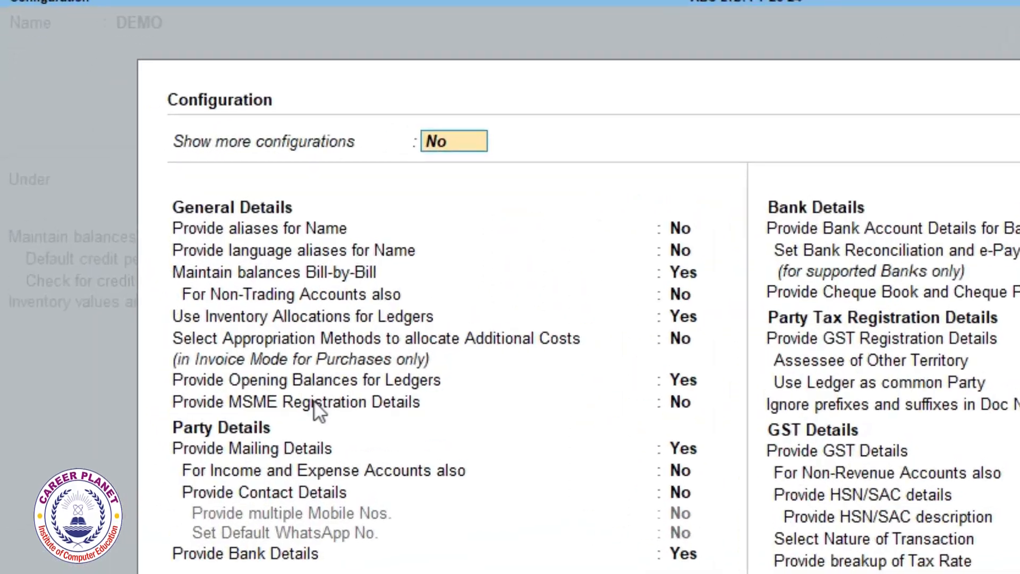
pyautogui.click(315, 404)
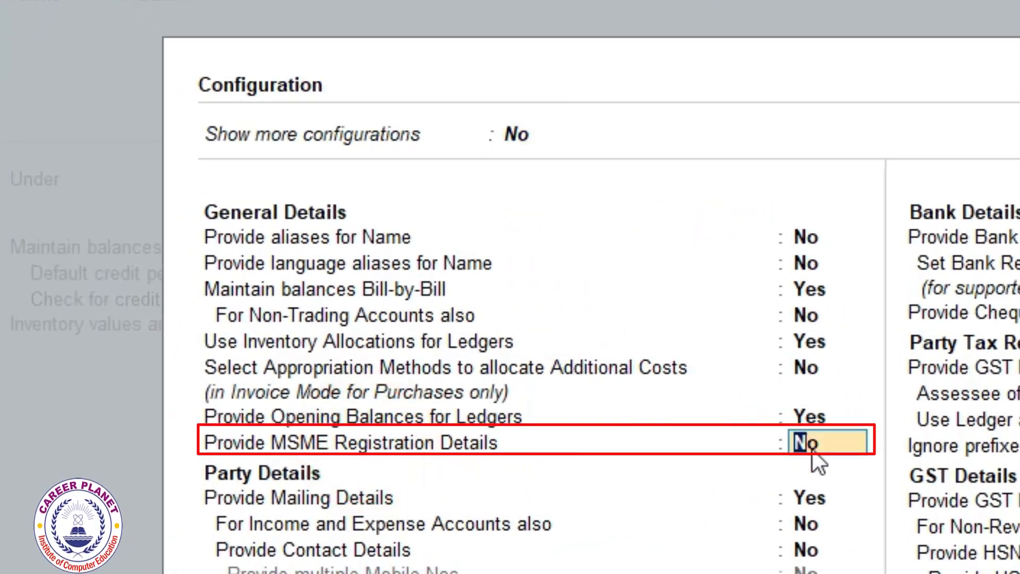
pyautogui.write('Y')
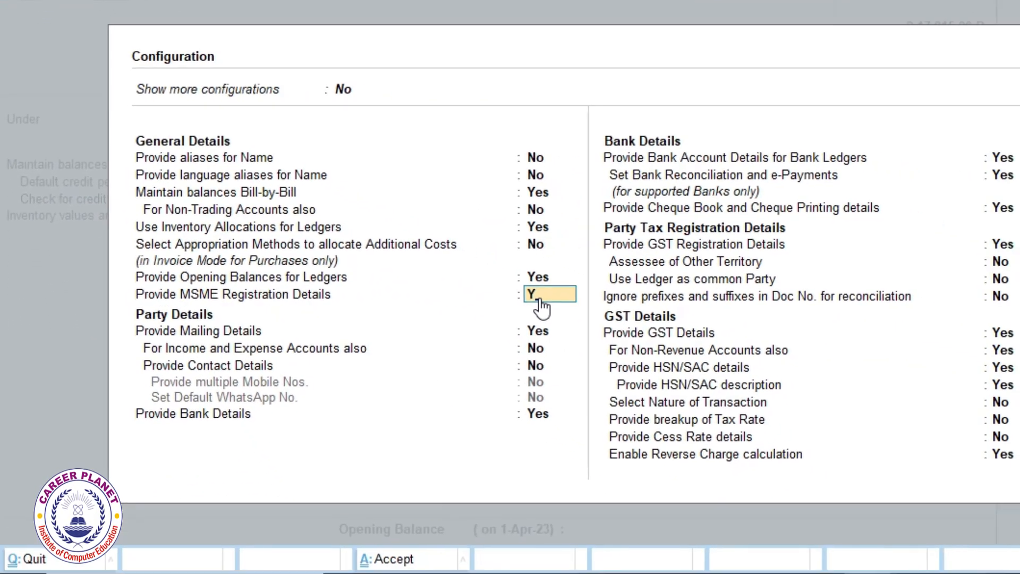
pyautogui.hotkey('ctrl', 'a')
pyautogui.press('Return')
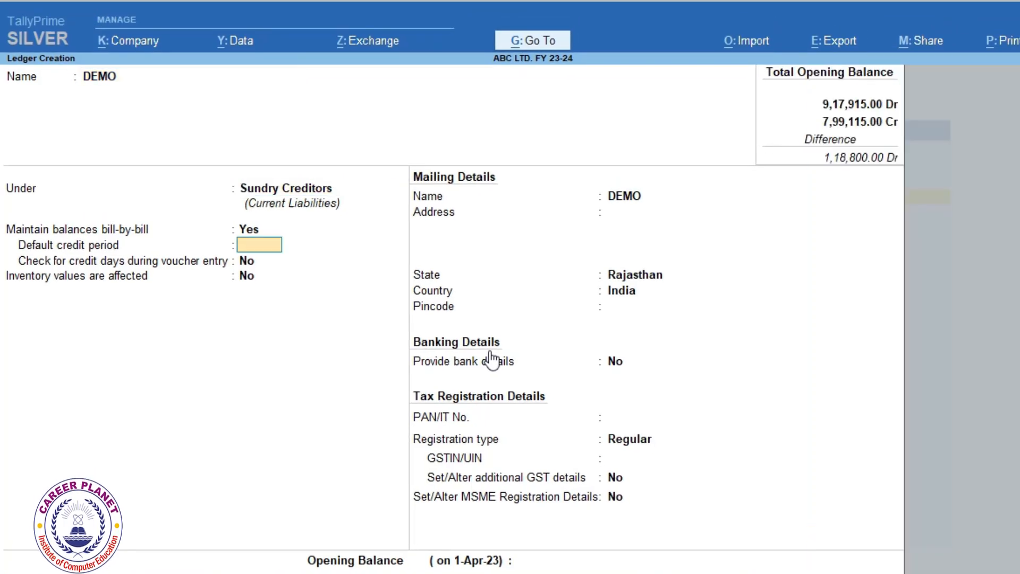
# Set Set/Alter MSME Registration Details to Yes for the DEMO ledger, leaving its other details at their defaults
pyautogui.press('Return')
pyautogui.press('Return')
pyautogui.press('Return')
pyautogui.press('Return')
pyautogui.press('Return')
pyautogui.press('Return')
pyautogui.press('Return')
pyautogui.press('Return')
pyautogui.press('Return')
pyautogui.press('Return')
pyautogui.press('Return')
pyautogui.press('Return')
pyautogui.press('Return')
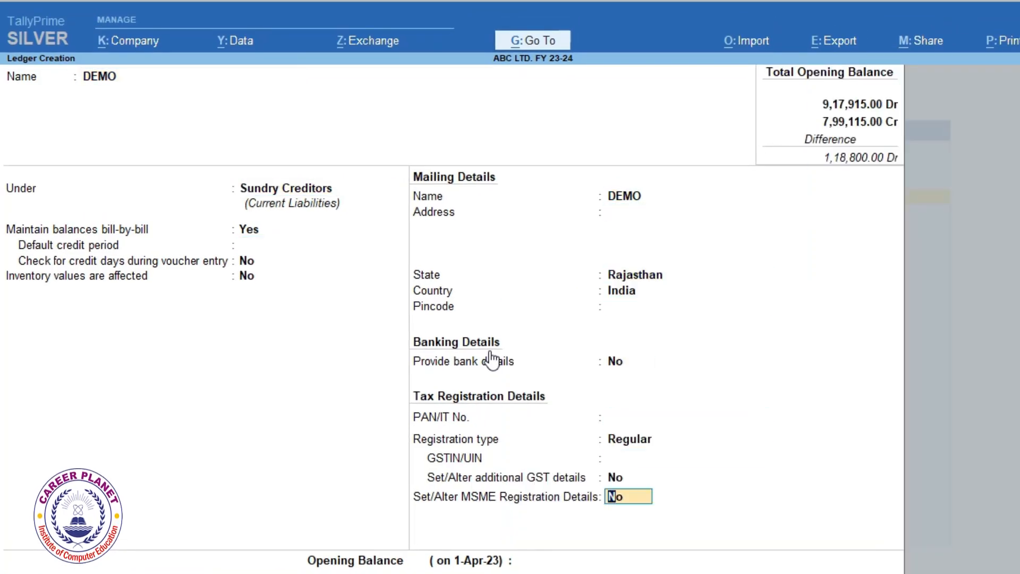
pyautogui.write('Y')
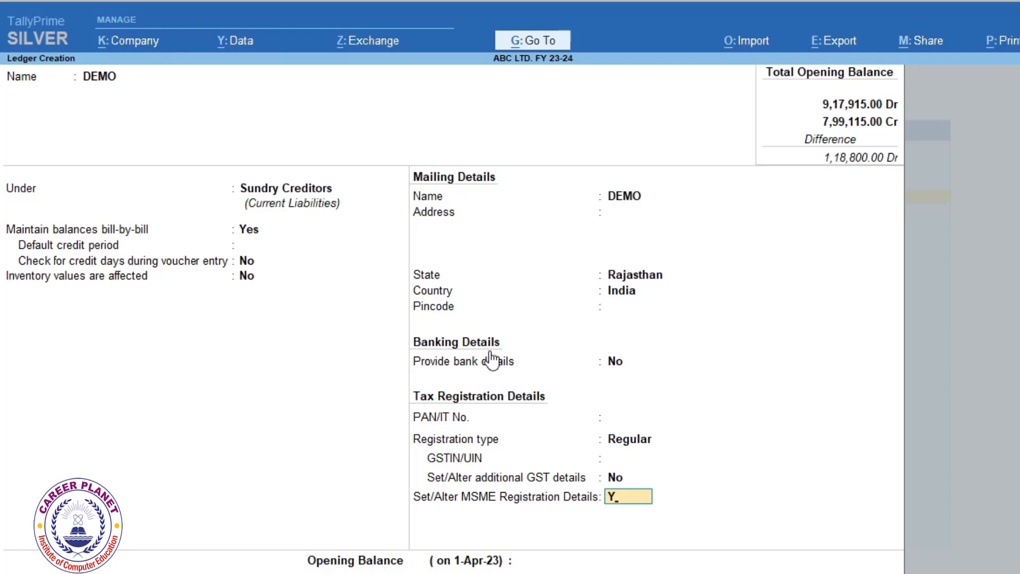
pyautogui.press('Return')
# Choose Micro as the type of enterprise in the DEMO ledger's MSME Registration Details
pyautogui.press('Down')
pyautogui.press('Down')
pyautogui.press('Down')
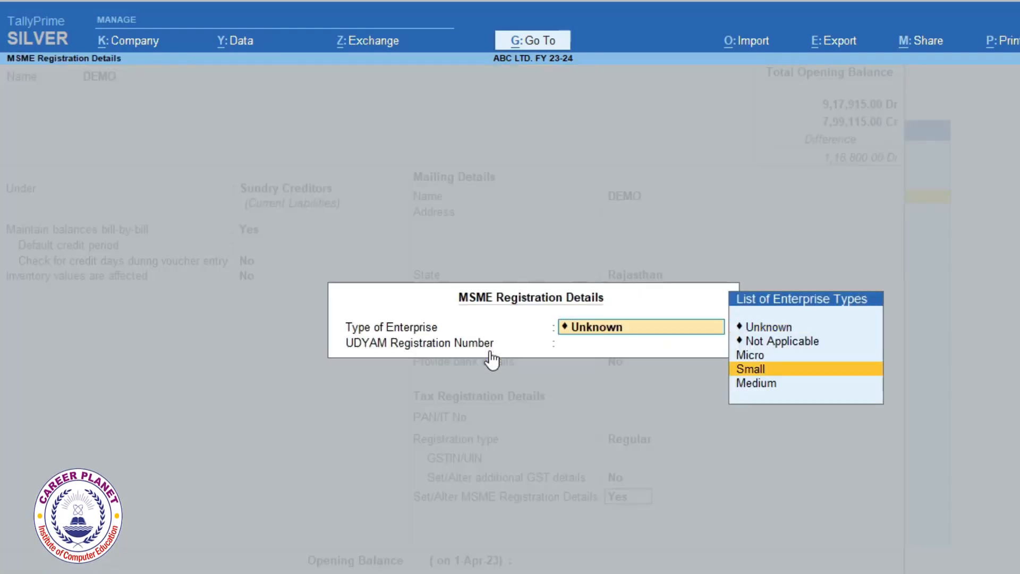
pyautogui.press('Up')
pyautogui.press('Return')
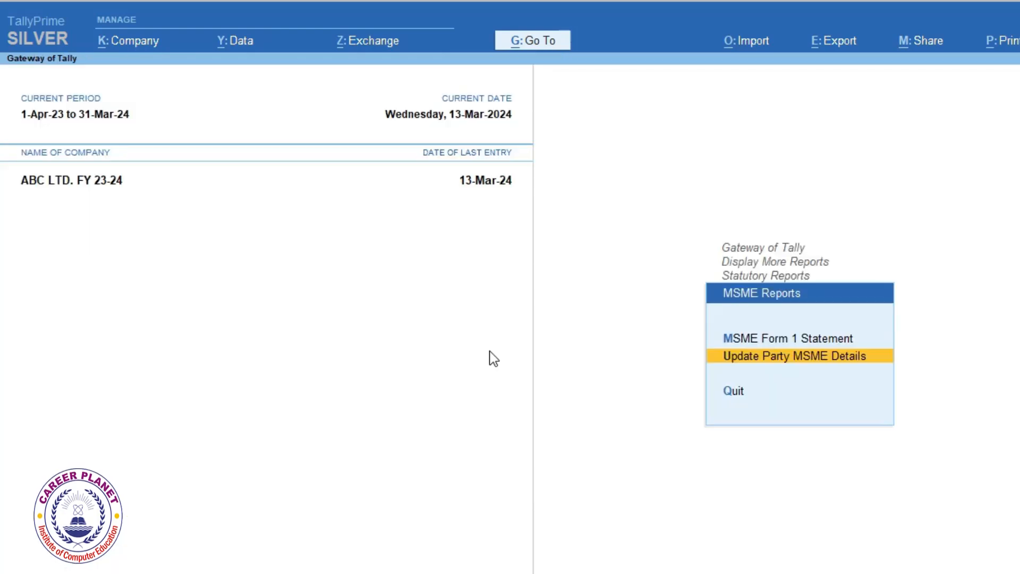
# Review the company's credit days allowed for Micro & Small Parties, with and without a credit period agreement, and accept the company features
pyautogui.press('F11')
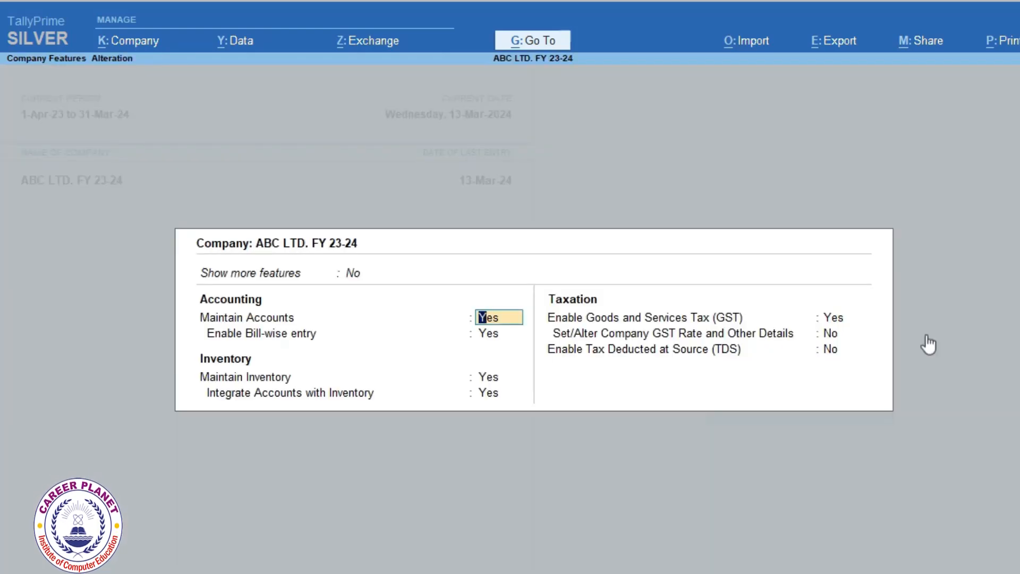
pyautogui.hotkey('ctrl', 'i')
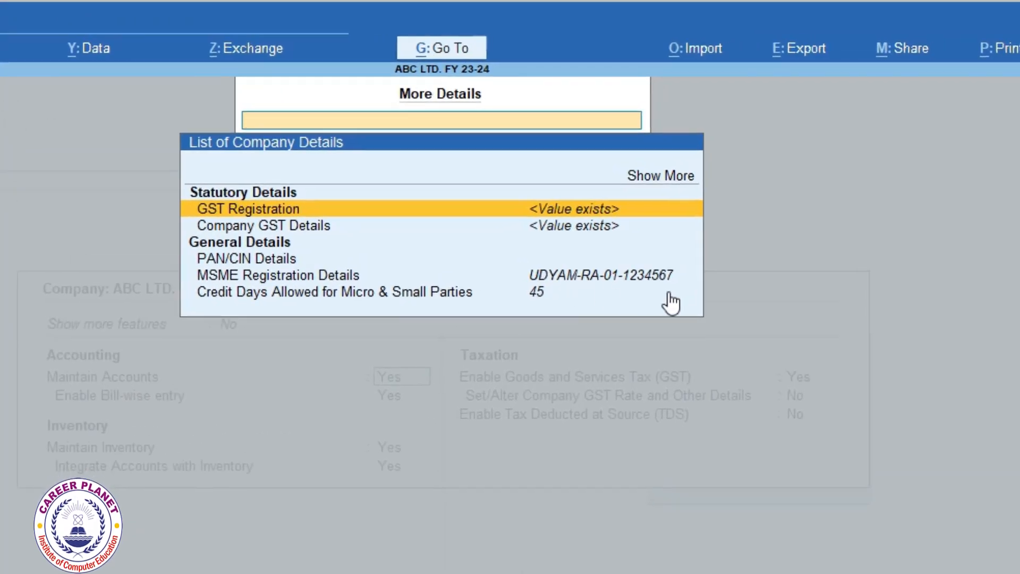
pyautogui.click(536, 294)
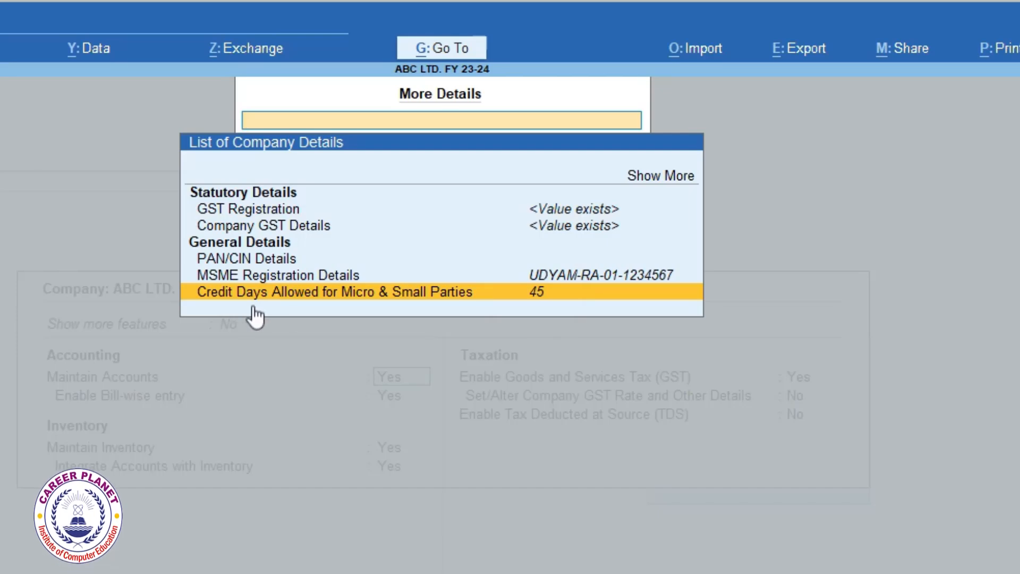
pyautogui.click(536, 297)
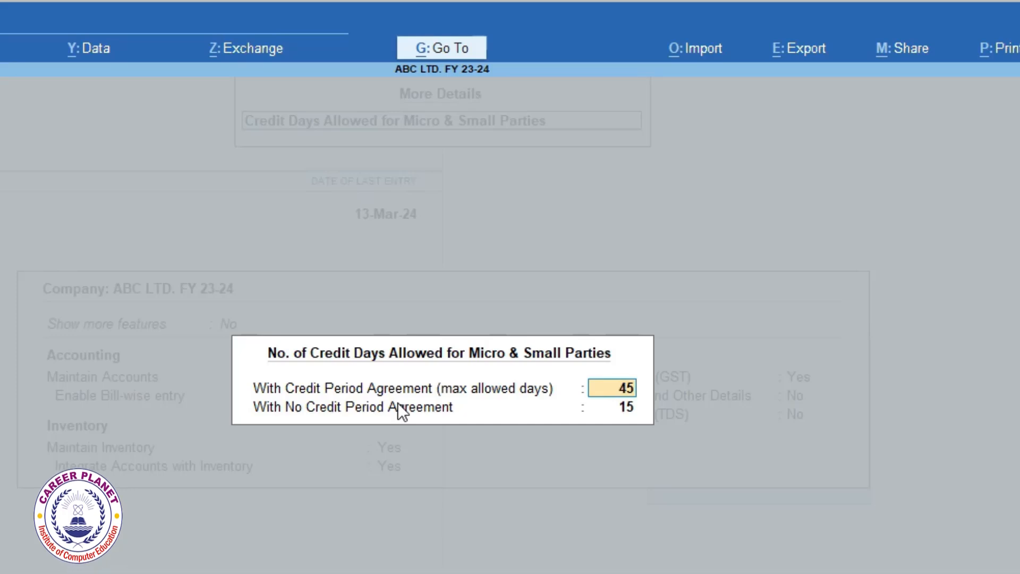
pyautogui.click(621, 406)
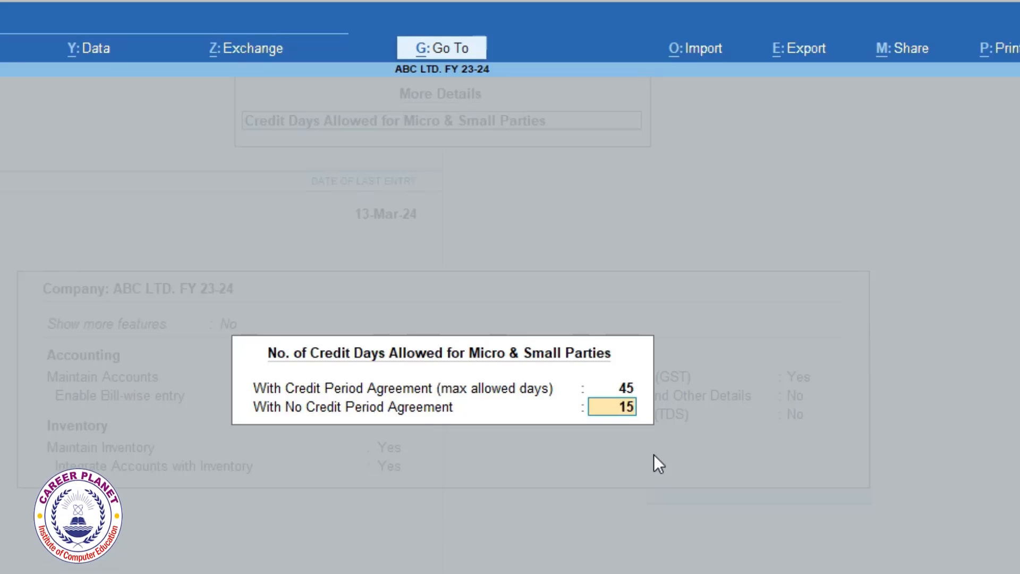
pyautogui.press('Return')
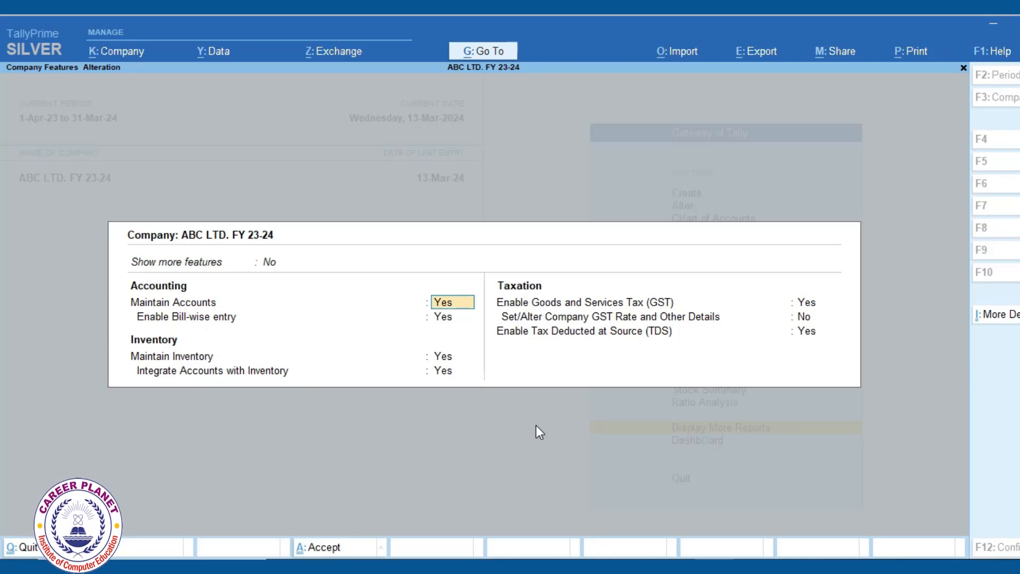
pyautogui.hotkey('ctrl', 'a')
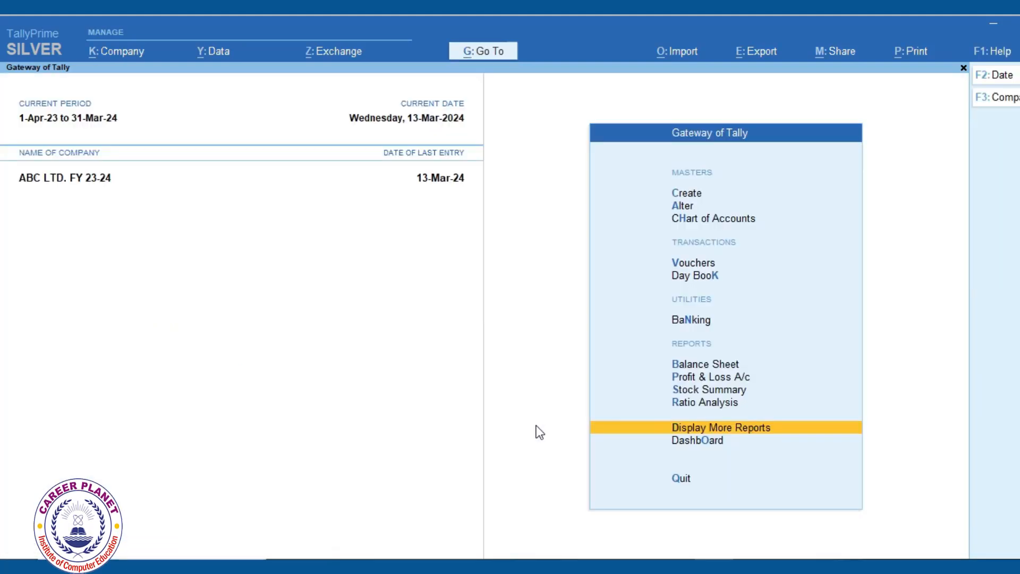
# Open the Update Party MSME Details report for all ledgers in the Sundry Creditors group
pyautogui.click(762, 428)
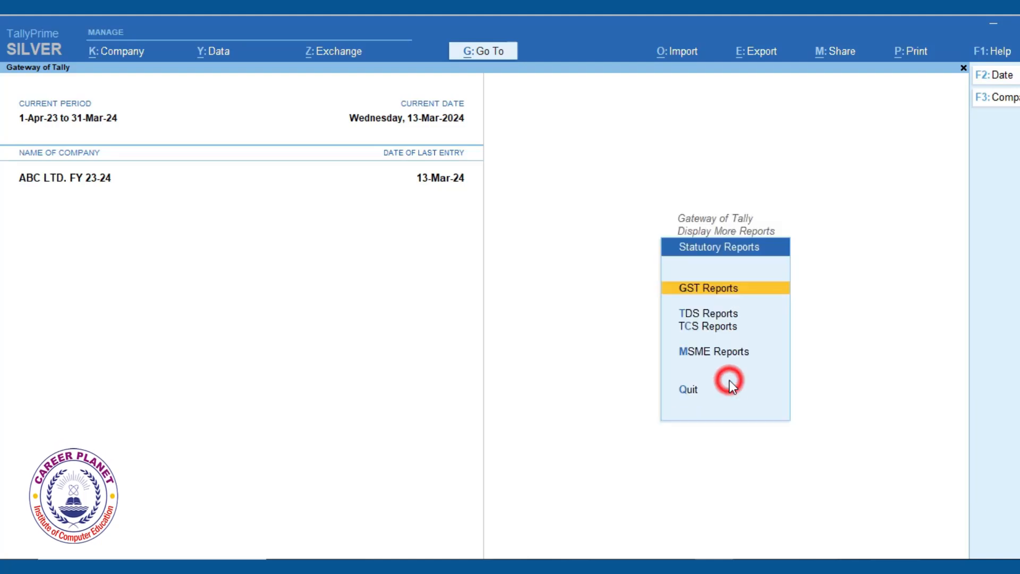
pyautogui.click(731, 384)
pyautogui.click(720, 355)
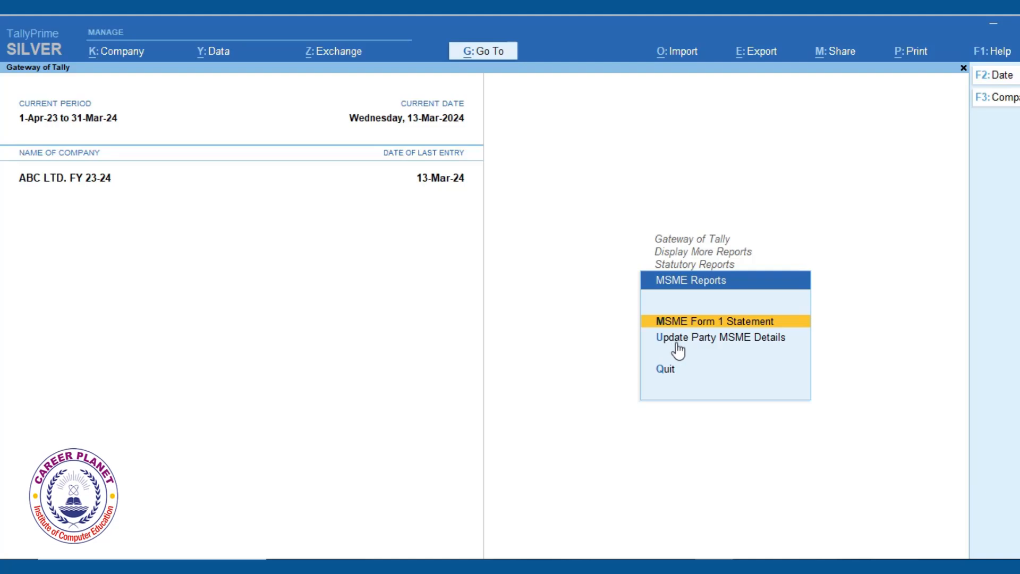
pyautogui.click(728, 338)
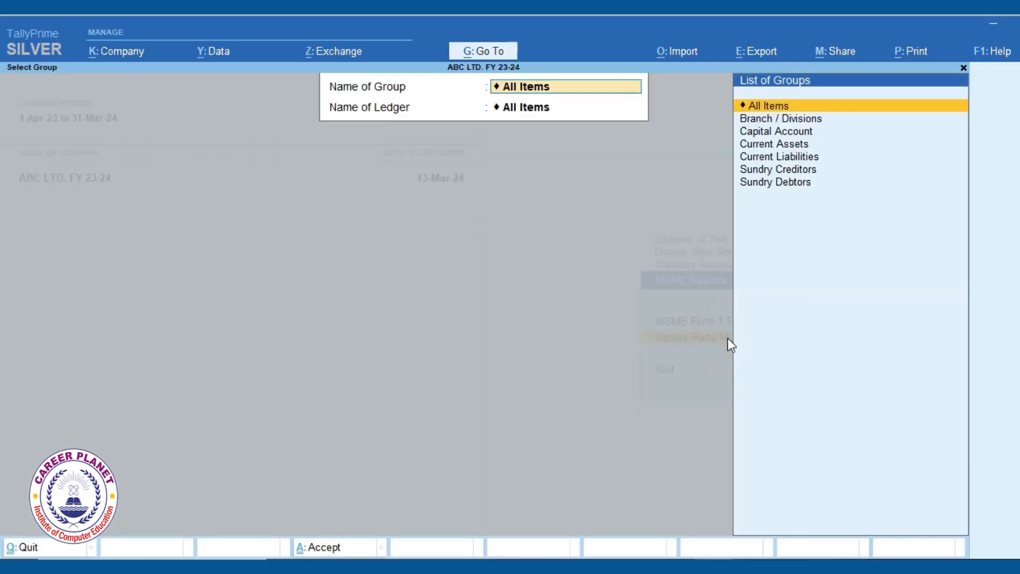
pyautogui.press('Down')
pyautogui.press('Down')
pyautogui.press('Down')
pyautogui.press('Down')
pyautogui.press('Down')
pyautogui.press('Return')
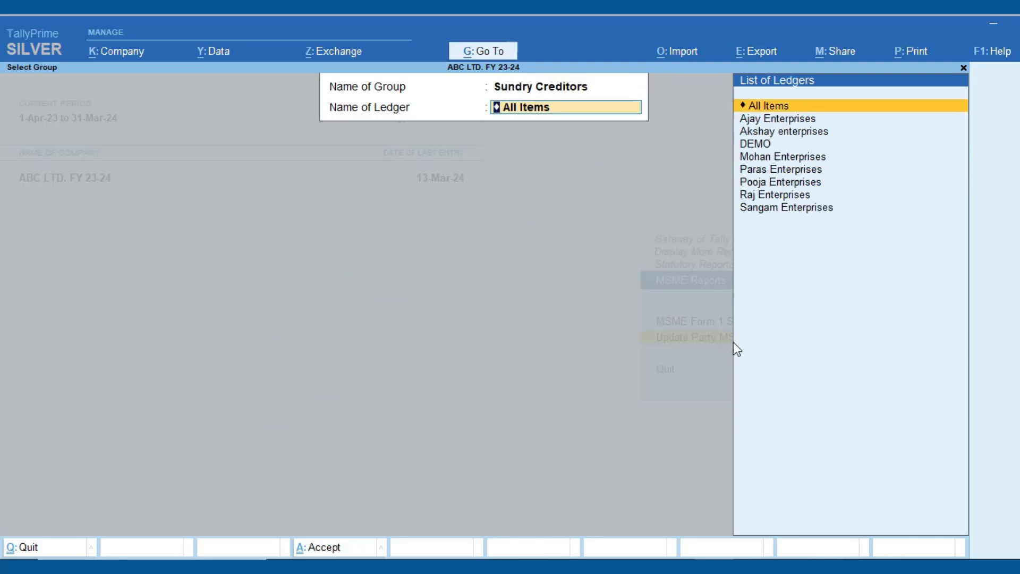
pyautogui.press('Return')
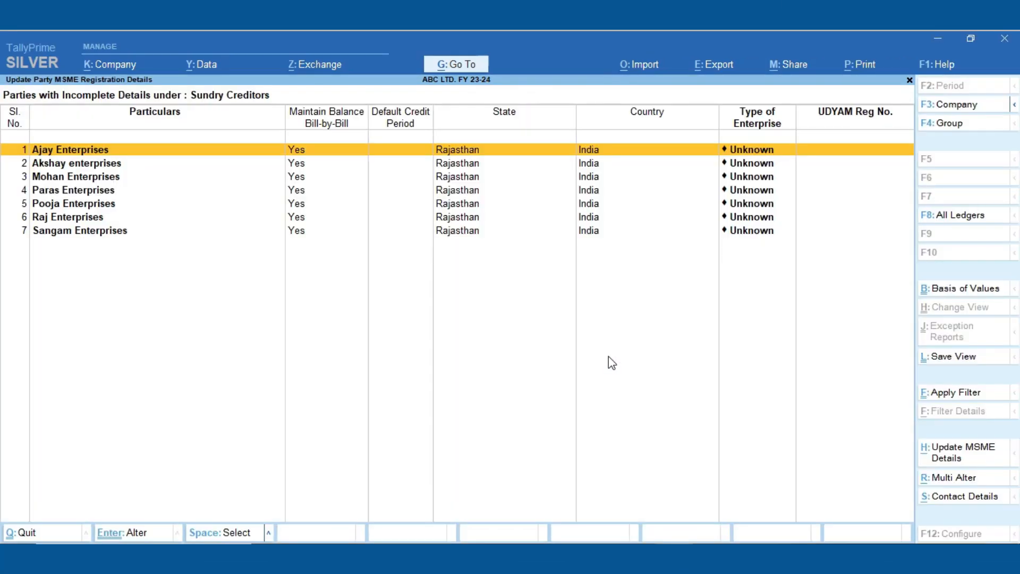
# Alter Ajay Enterprises in the multi-party list: 45 days default credit period, enterprise type Micro, and its UDYAM registration number
pyautogui.hotkey('alt', 'r')
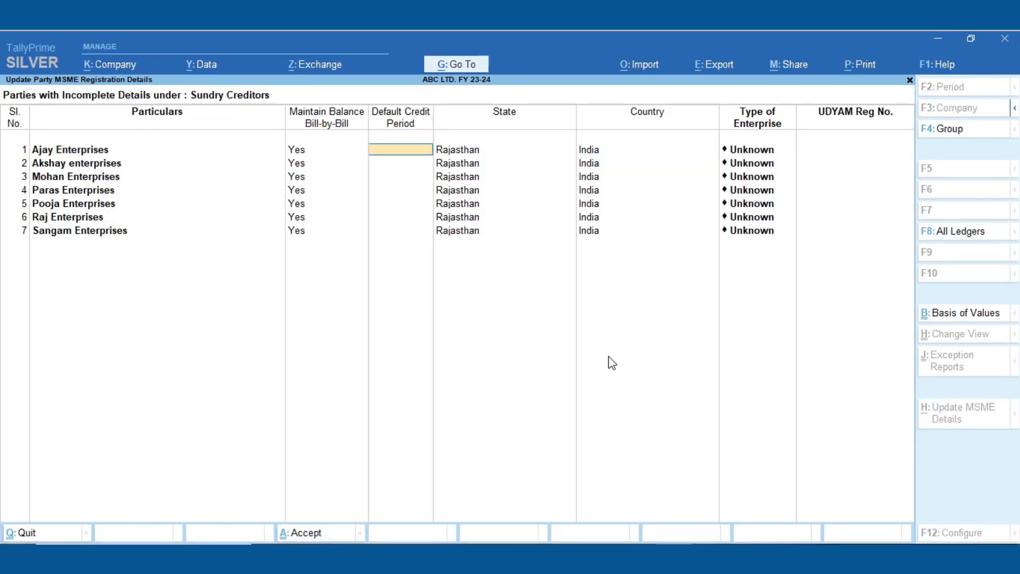
pyautogui.write('45')
pyautogui.press('Return')
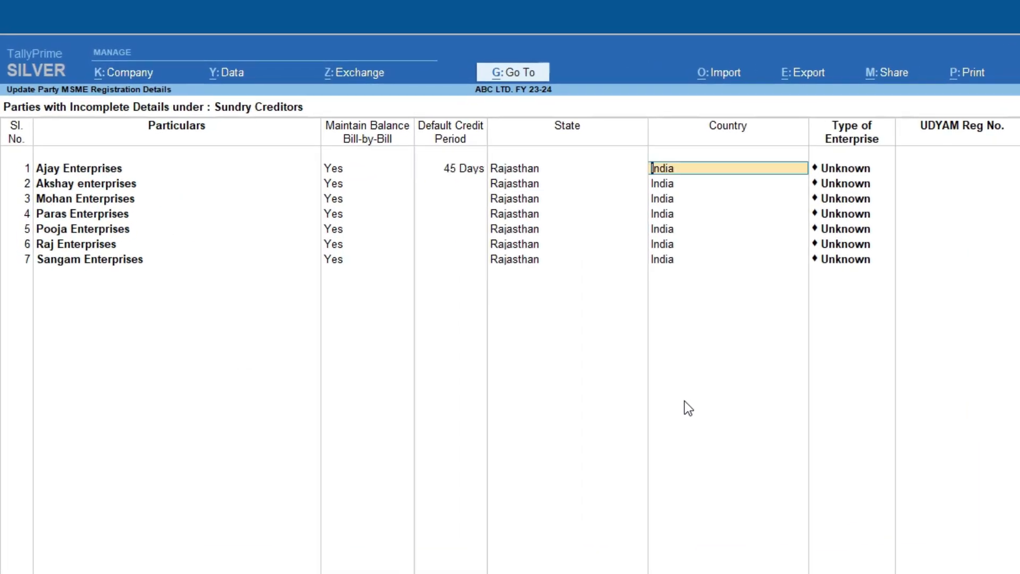
pyautogui.press('Return')
pyautogui.press('Down')
pyautogui.press('Down')
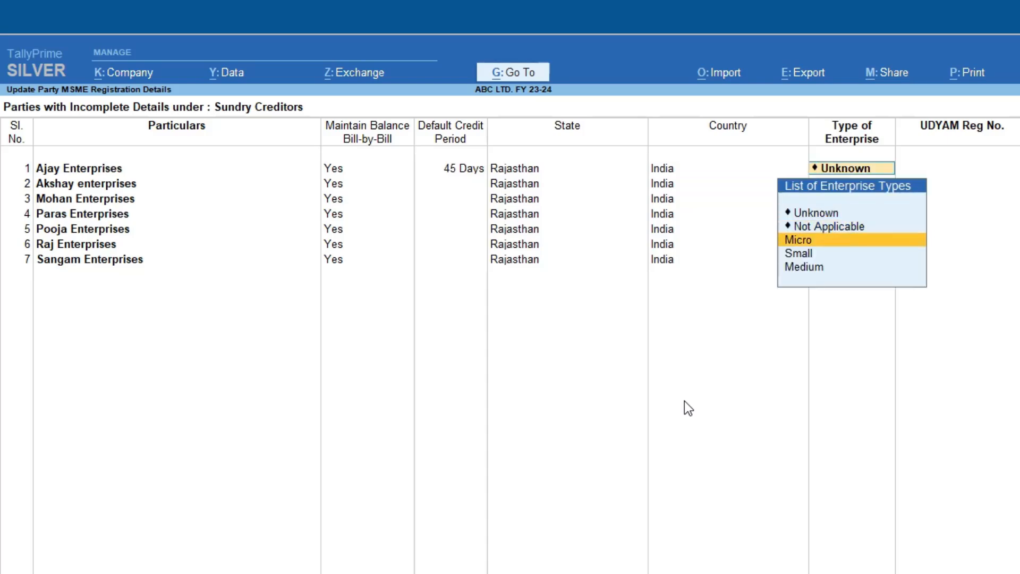
pyautogui.press('Return')
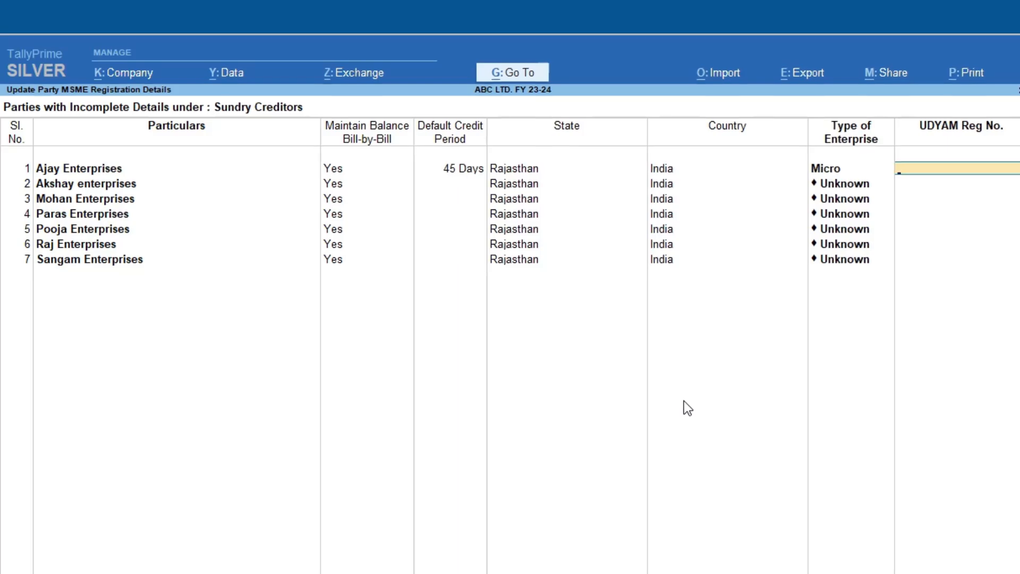
pyautogui.write('UDYAM-XY-01-1234567')
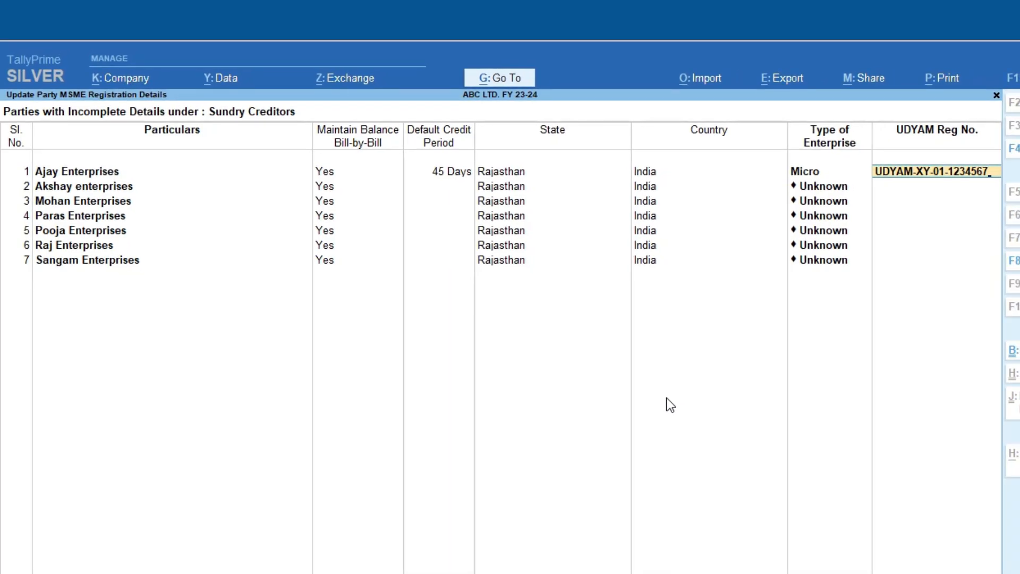
# Set a new effective date of 1-5 for Ajay Enterprises' MSME registration details
pyautogui.hotkey('ctrl', 'a')
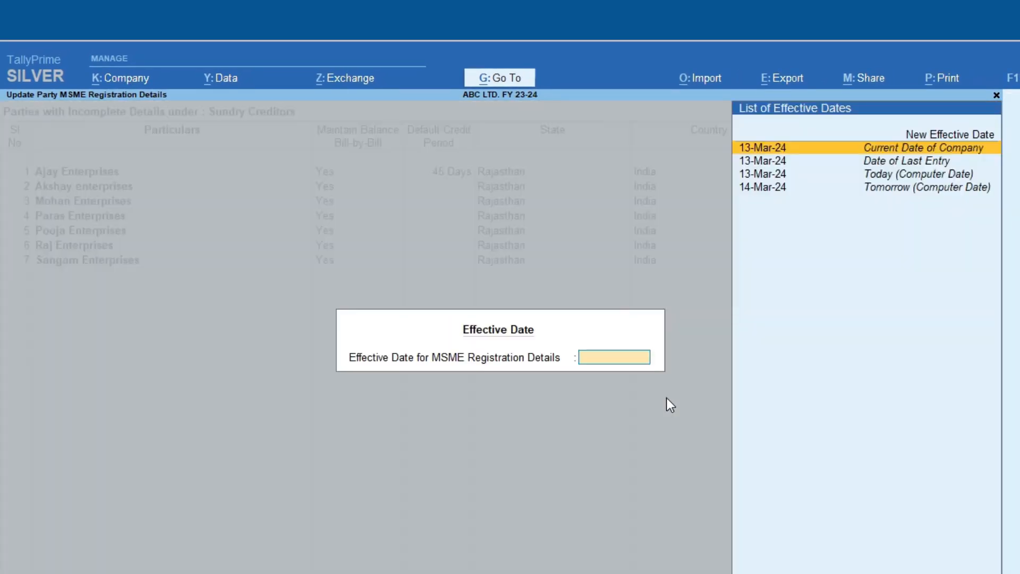
pyautogui.press('Up')
pyautogui.press('Return')
pyautogui.write('1-4')
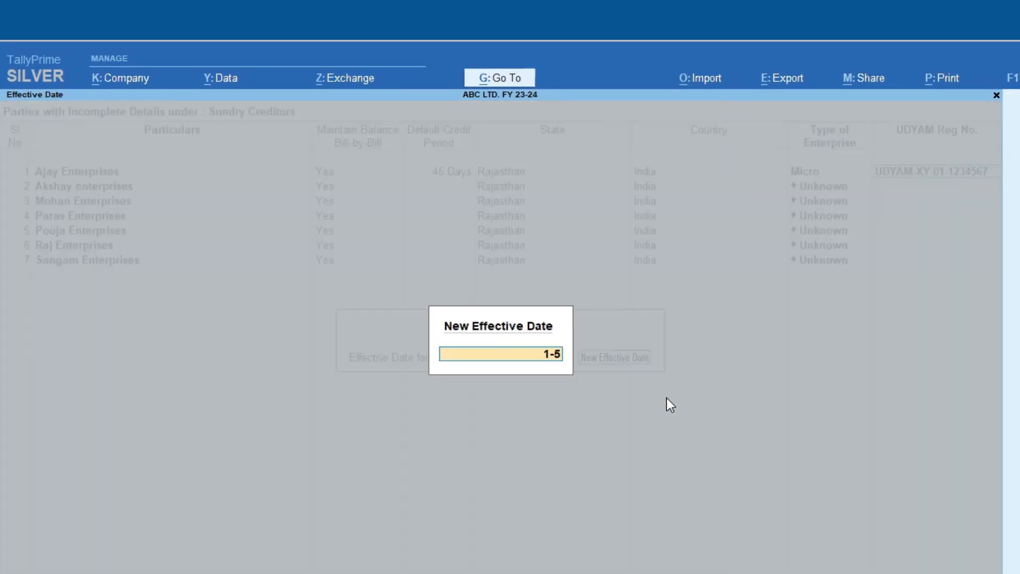
pyautogui.press('Return')
# Set Akshay enterprises' default credit period to 15 days and its enterprise type to Small, completing its UDYAM registration number and effective date
pyautogui.press('Right')
pyautogui.press('Right')
pyautogui.press('Left')
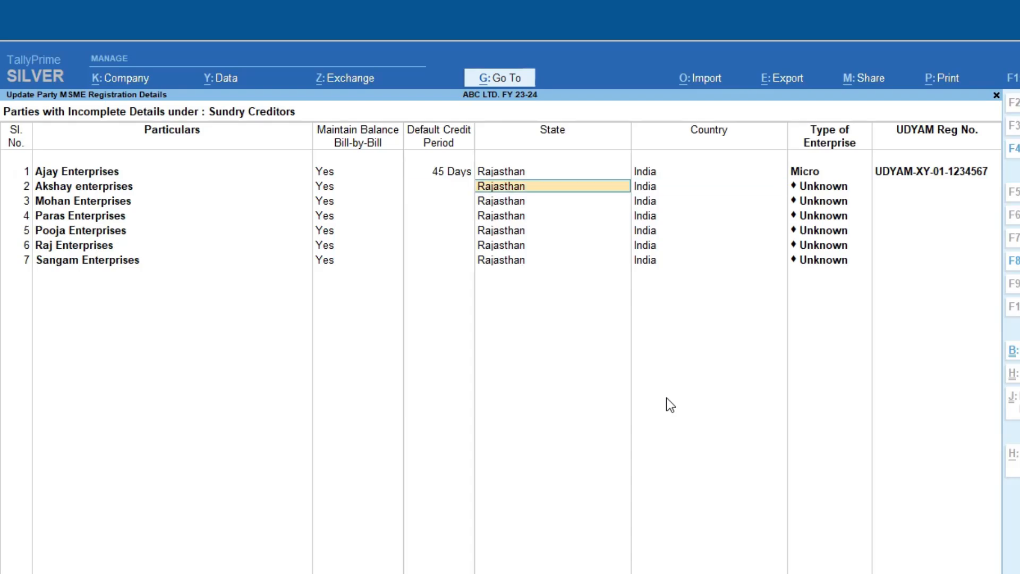
pyautogui.press('Left')
pyautogui.write('15')
pyautogui.press('Return')
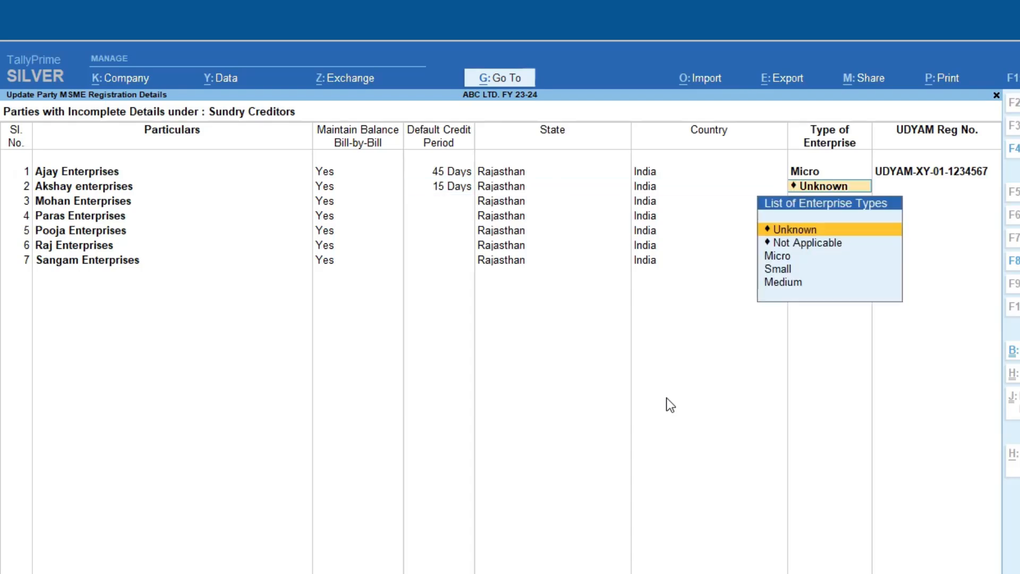
pyautogui.press('Down')
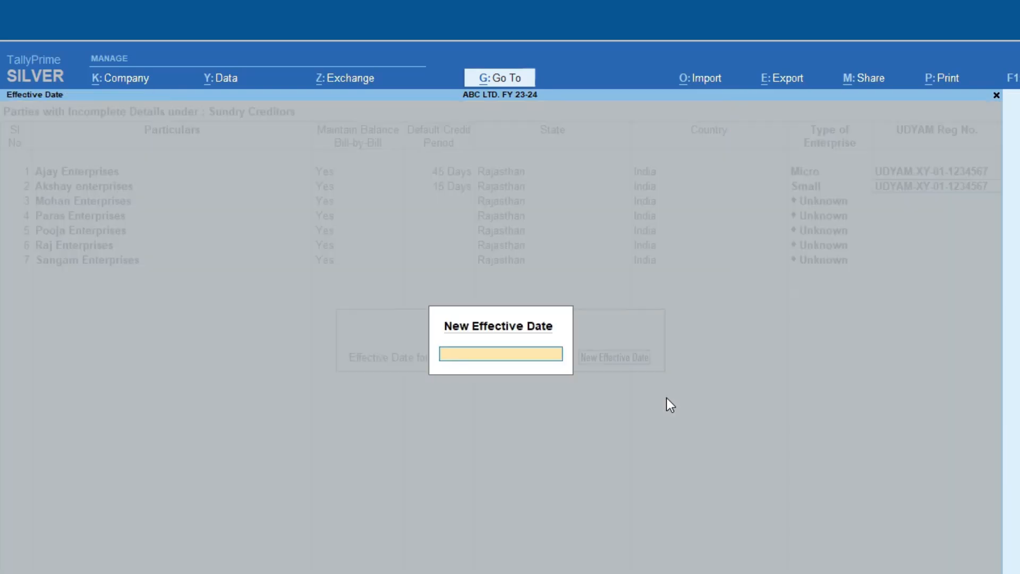
pyautogui.press('Return')
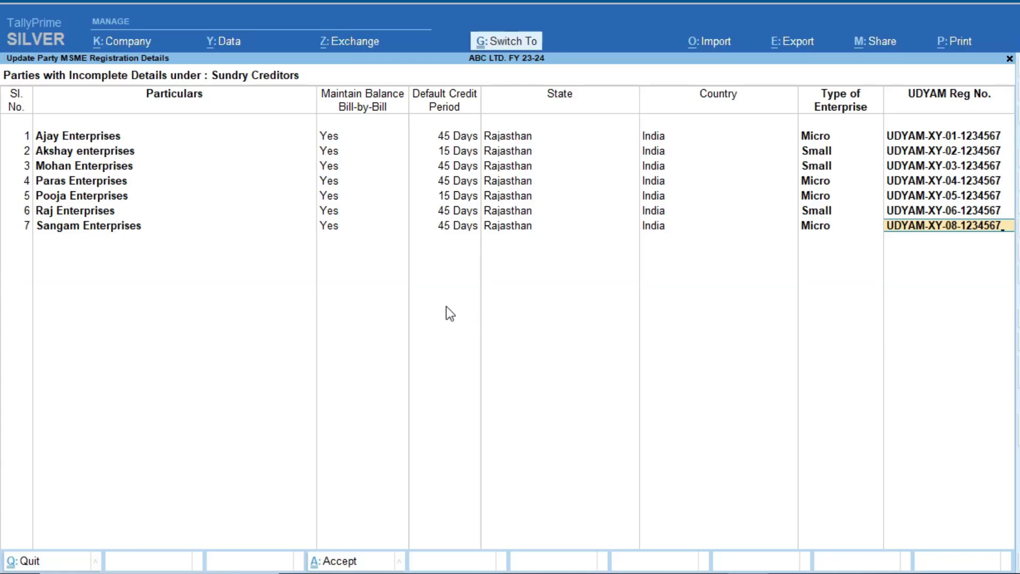
# Save the MSME registration details of all listed Sundry Creditors and return to the Gateway of Tally
pyautogui.hotkey('ctrl', 'a')
pyautogui.press('Escape')
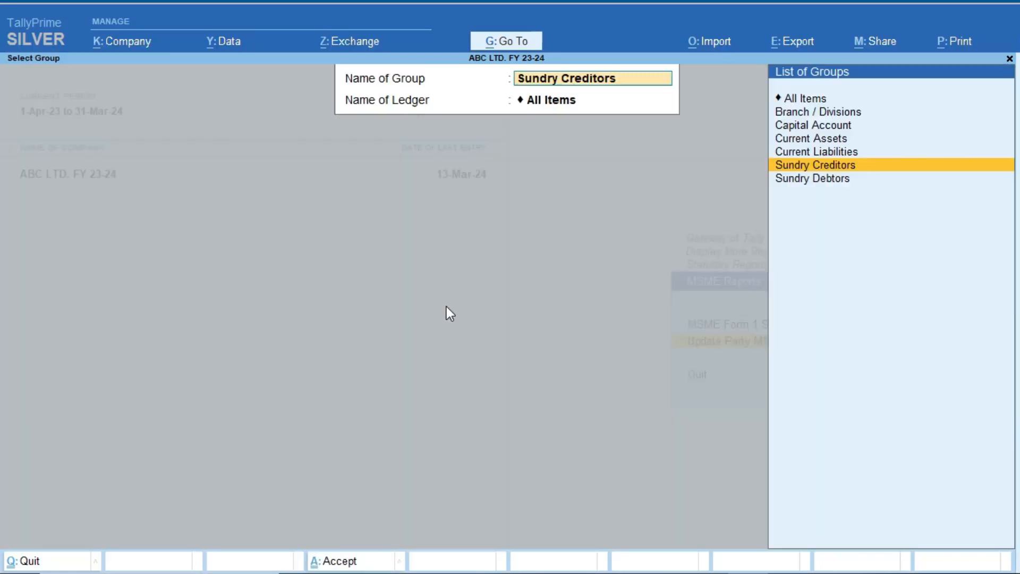
pyautogui.press('Escape')
pyautogui.press('Escape')
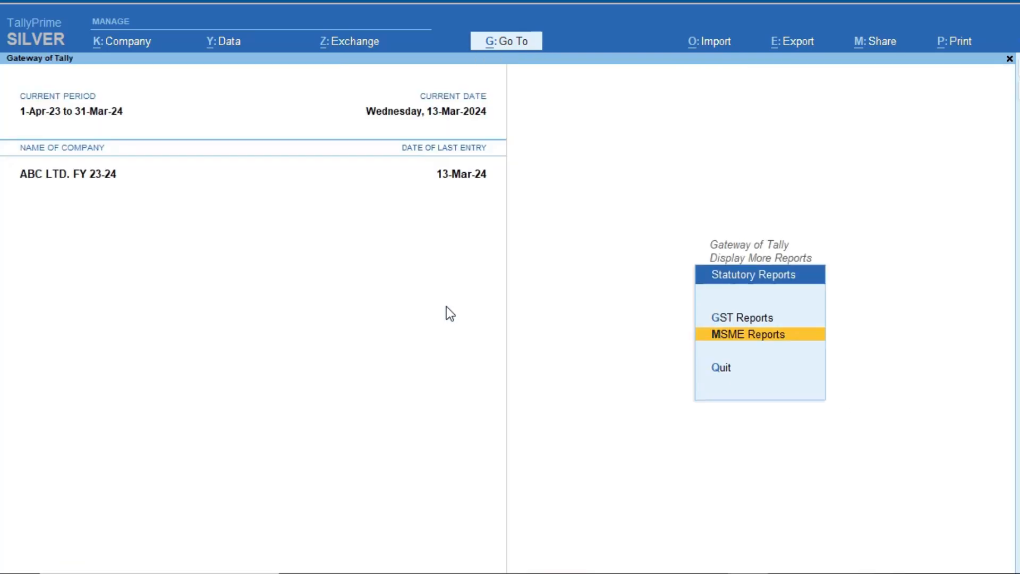
pyautogui.press('Escape')
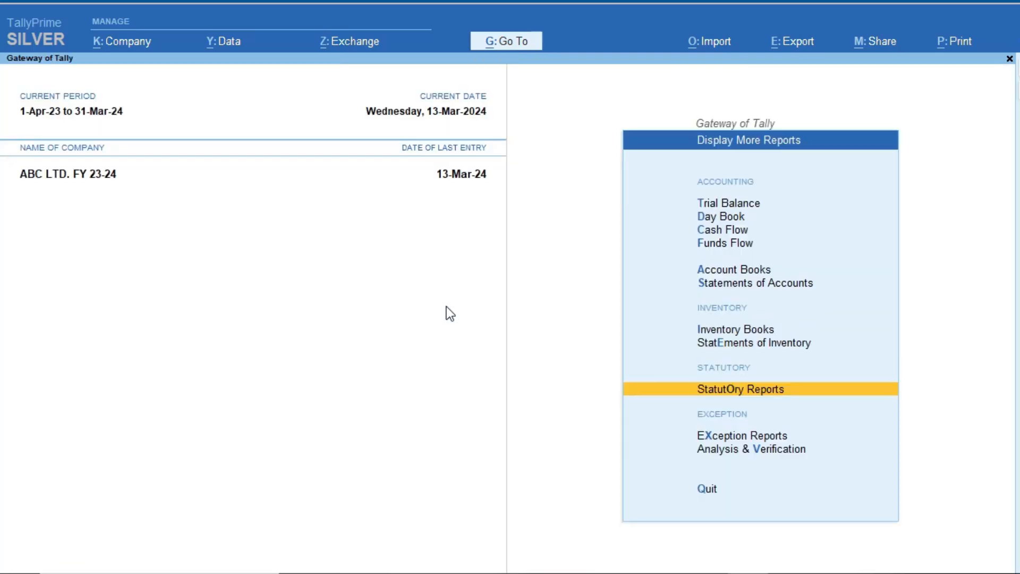
pyautogui.press('Escape')
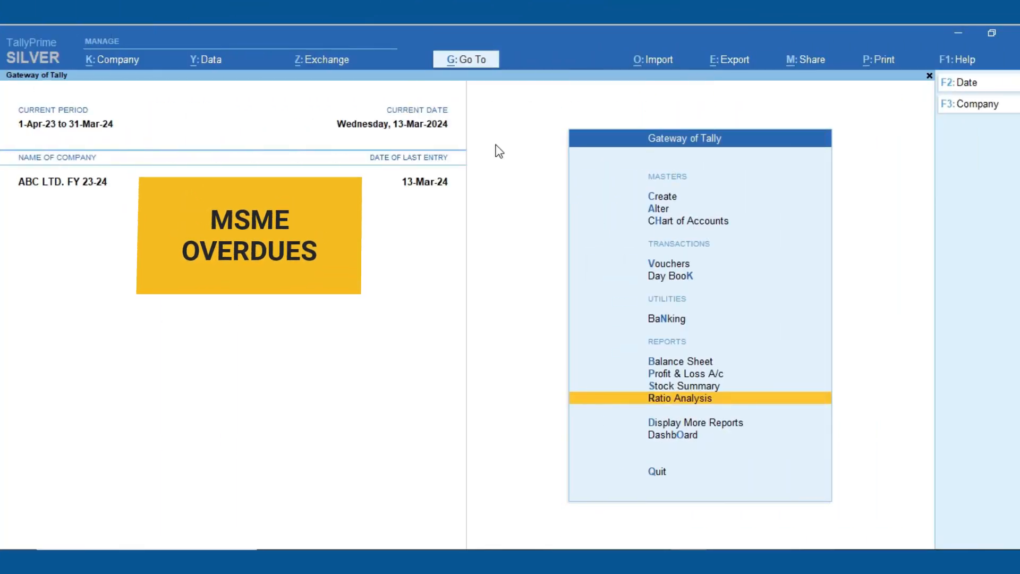
# Open the Outstanding MSME Bills saved view and set its basis of values to show bills of Micro & Small Parties
pyautogui.click(473, 62)
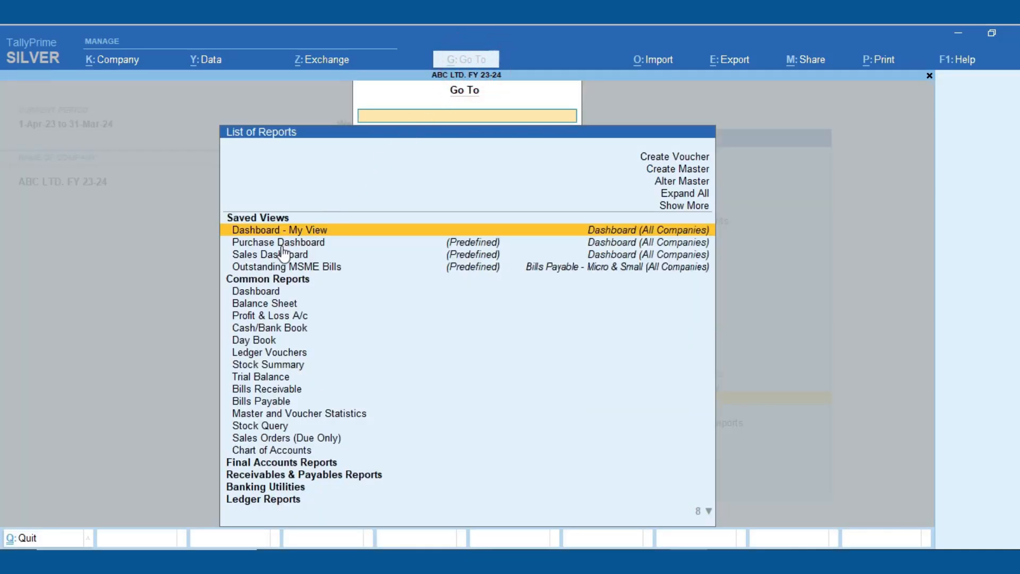
pyautogui.click(321, 269)
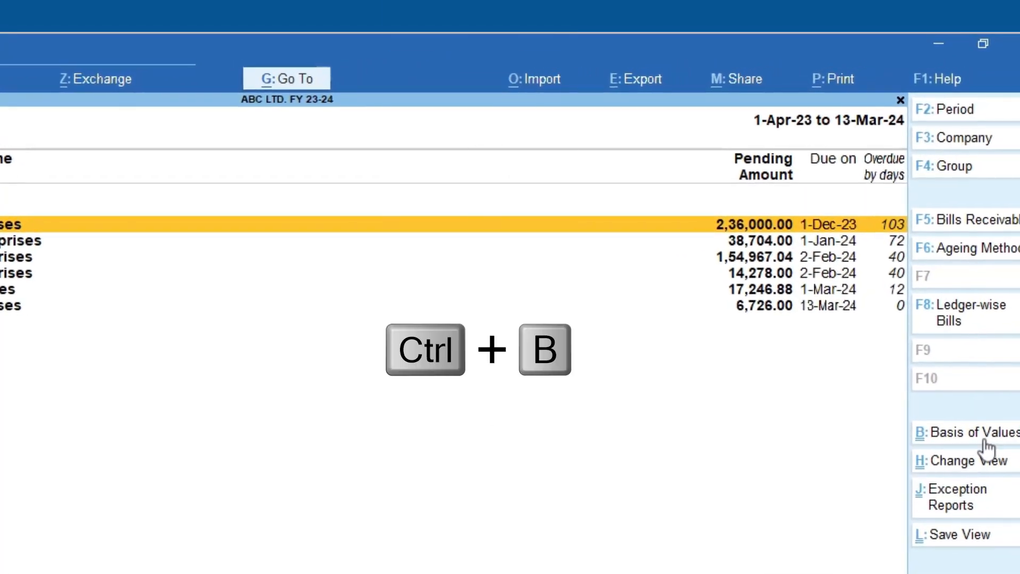
pyautogui.hotkey('ctrl', 'b')
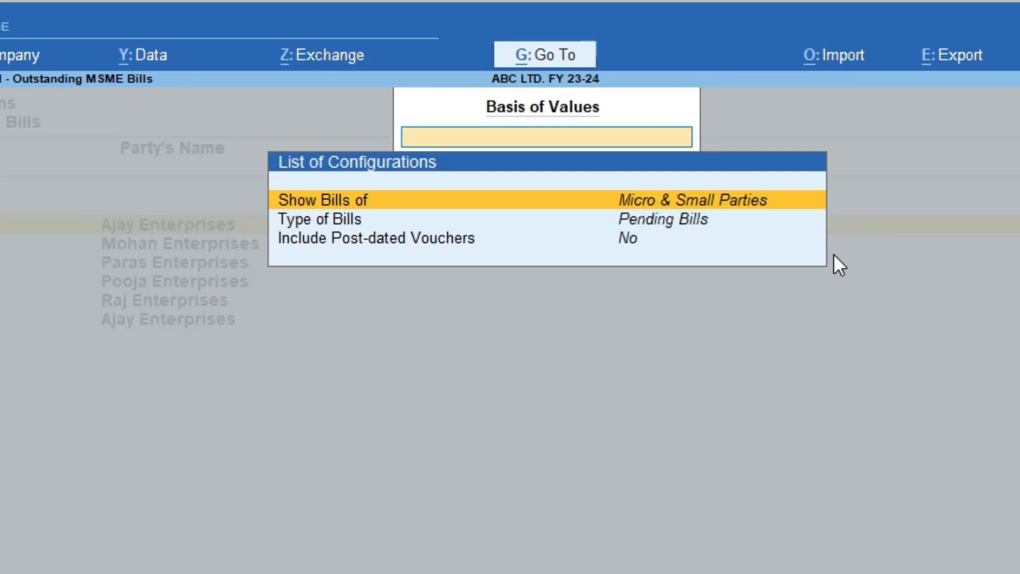
pyautogui.press('Return')
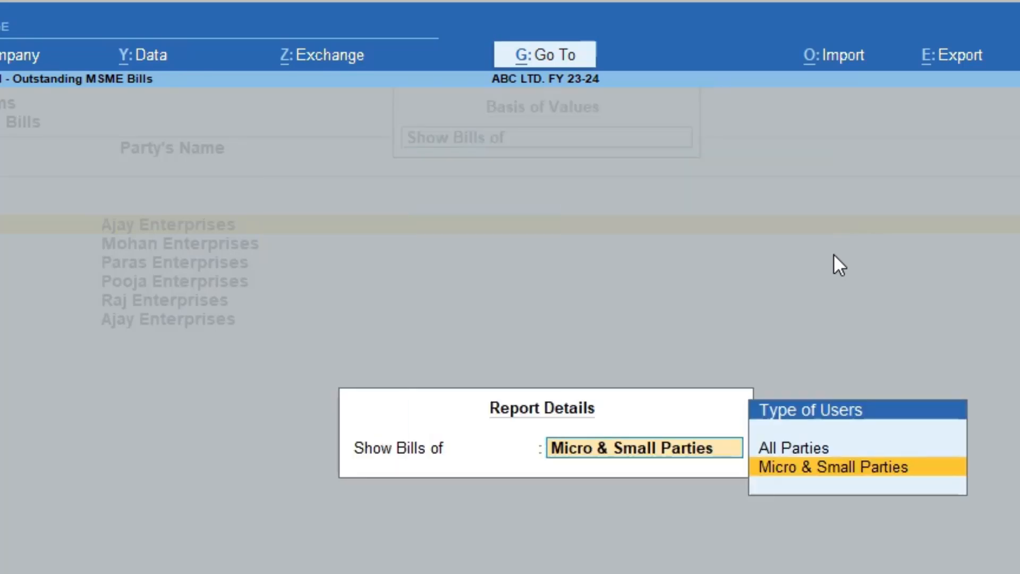
pyautogui.press('Return')
# Examine the Type of Bills choices, including Bills Due in Upcoming Days, and the post-dated vouchers option, and return to the report
pyautogui.press('Down')
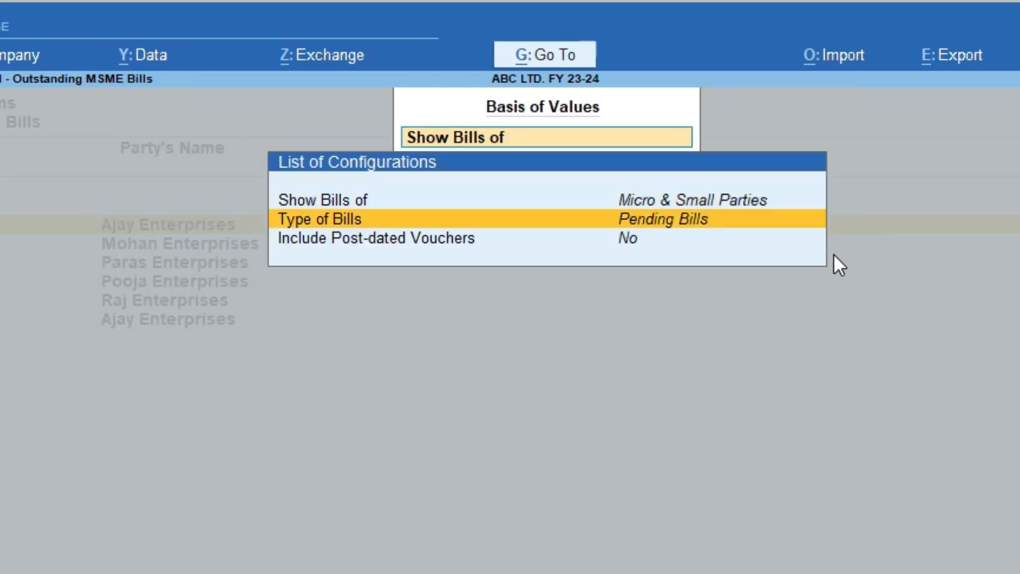
pyautogui.press('Return')
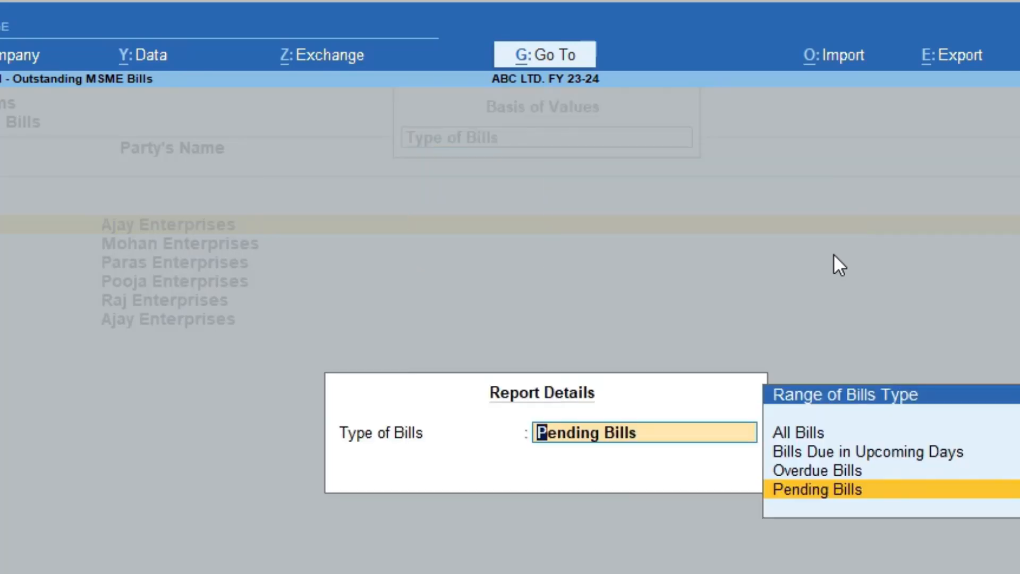
pyautogui.press('Up')
pyautogui.press('Up')
pyautogui.press('Up')
pyautogui.press('Down')
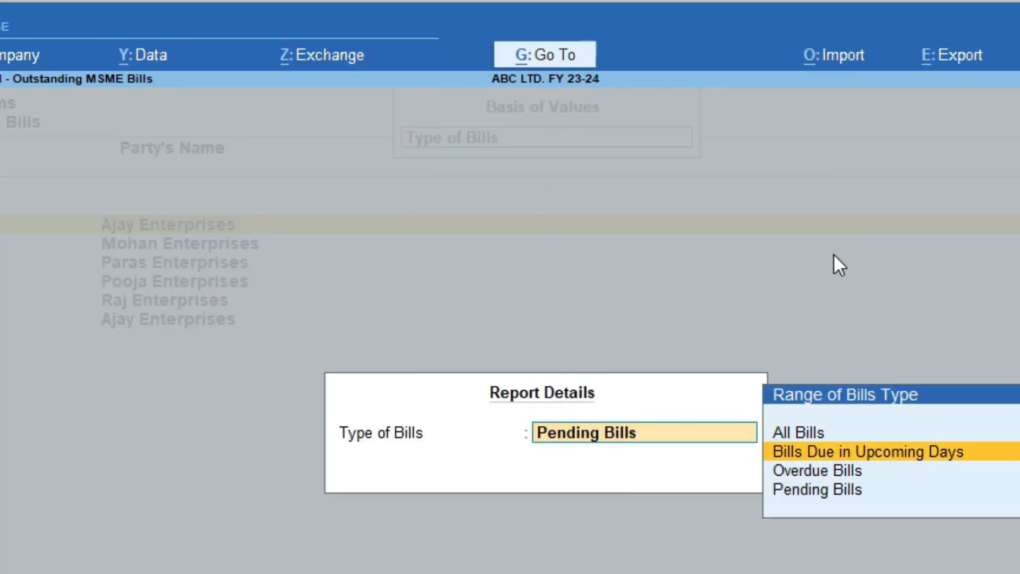
pyautogui.press('Return')
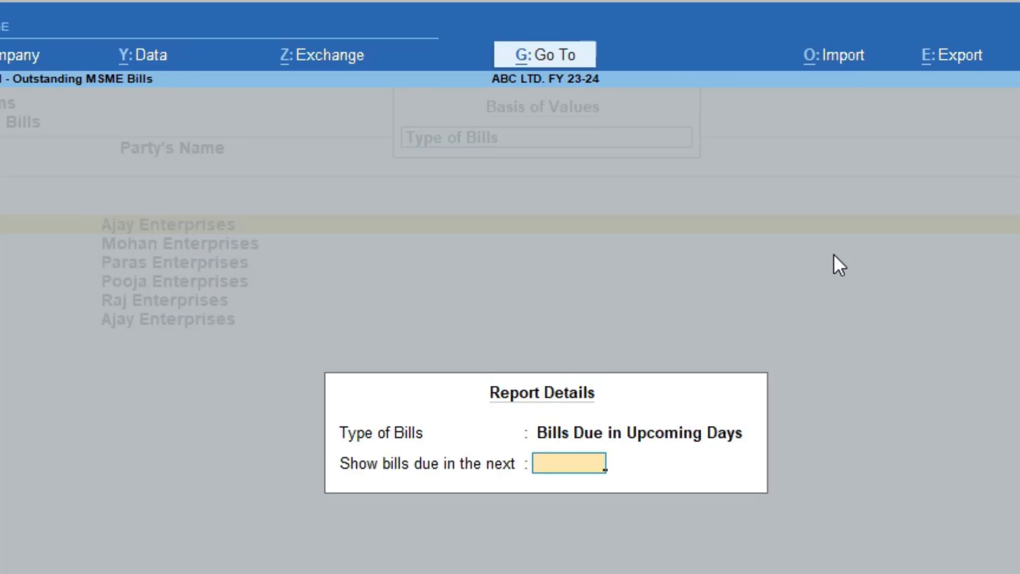
pyautogui.press('Escape')
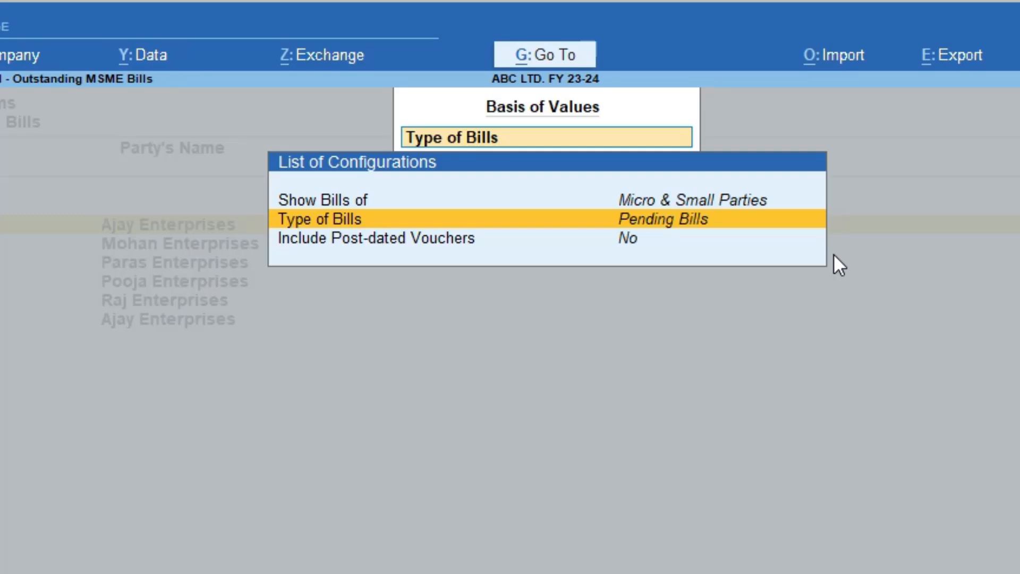
pyautogui.press('Down')
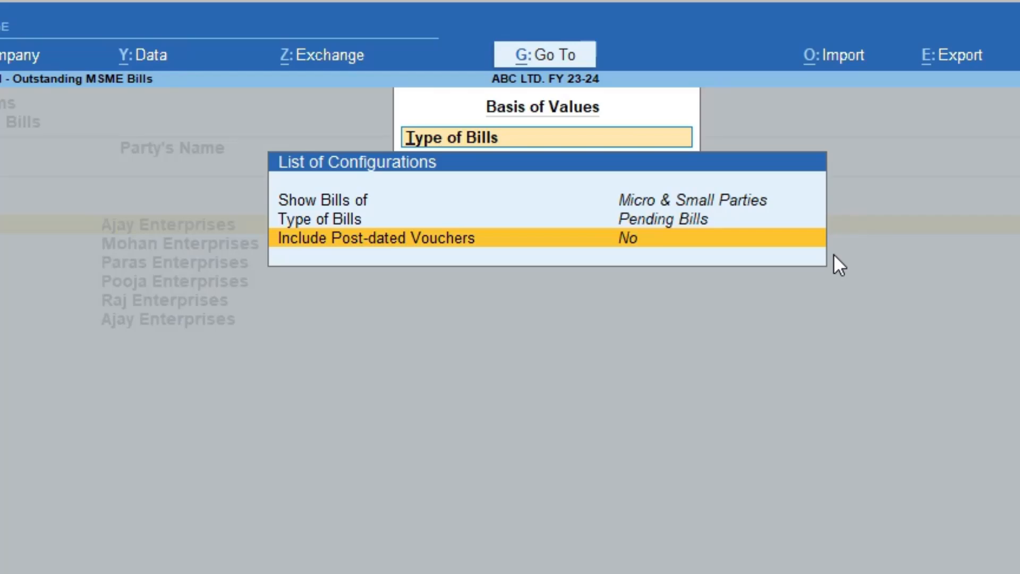
pyautogui.press('Escape')
pyautogui.press('Escape')
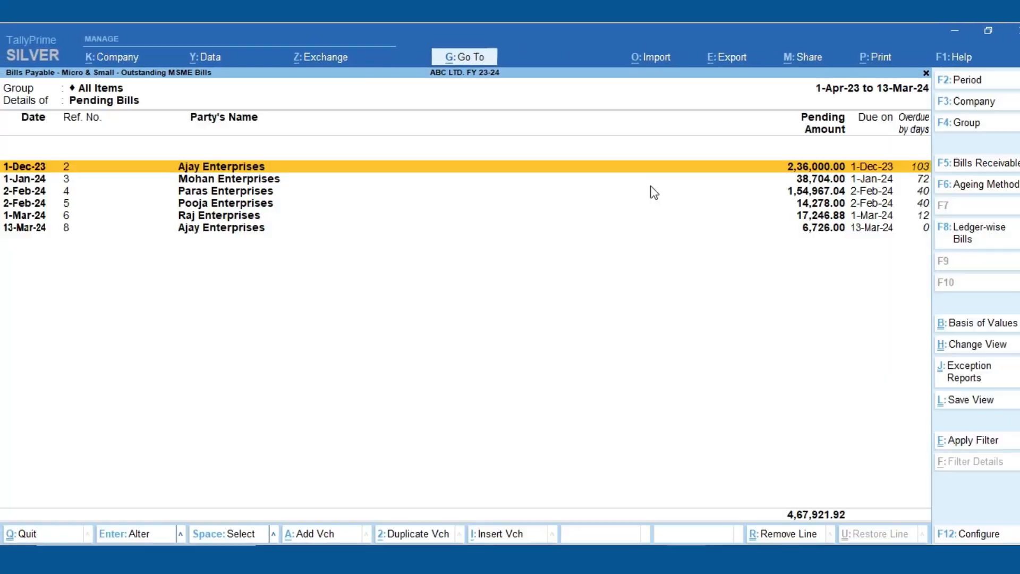
# Examine the Outstanding MSME Bills report's configuration, from the type of grouping and enterprise details to the due date and credit days options
pyautogui.press('F12')
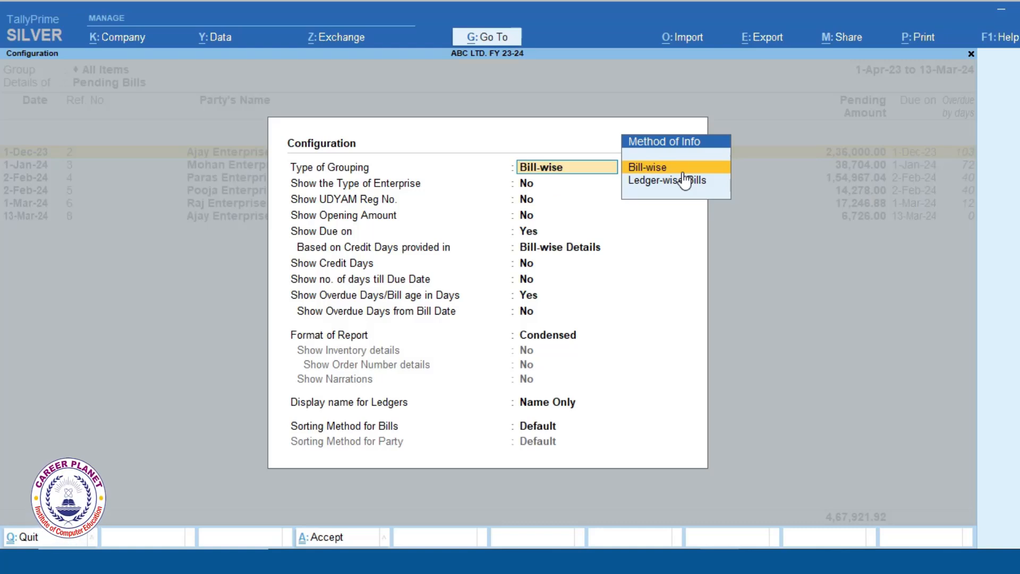
pyautogui.press('Return')
pyautogui.press('Return')
pyautogui.press('Return')
pyautogui.press('Return')
pyautogui.press('Return')
pyautogui.press('Return')
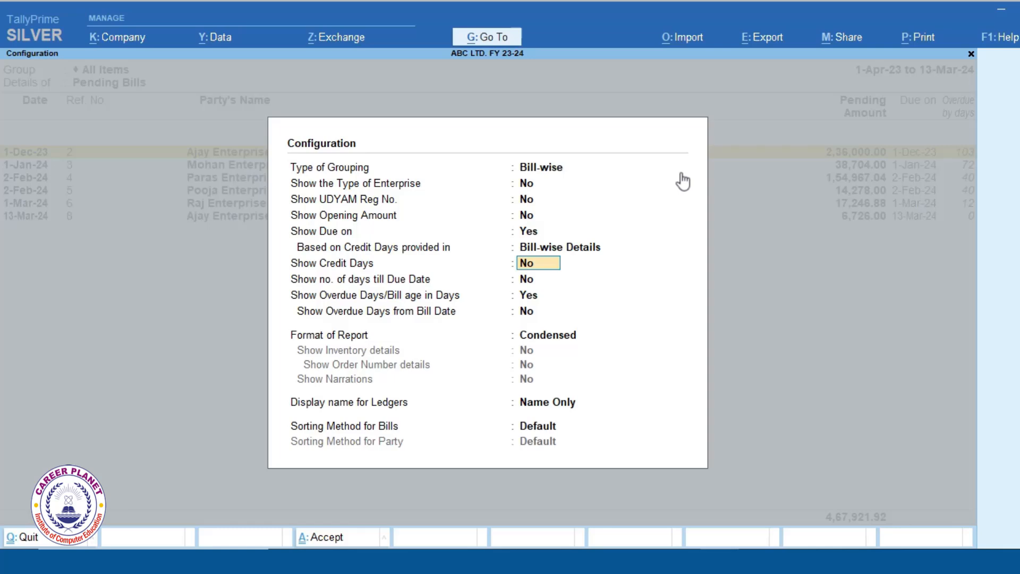
pyautogui.press('Up')
pyautogui.press('Up')
pyautogui.press('Up')
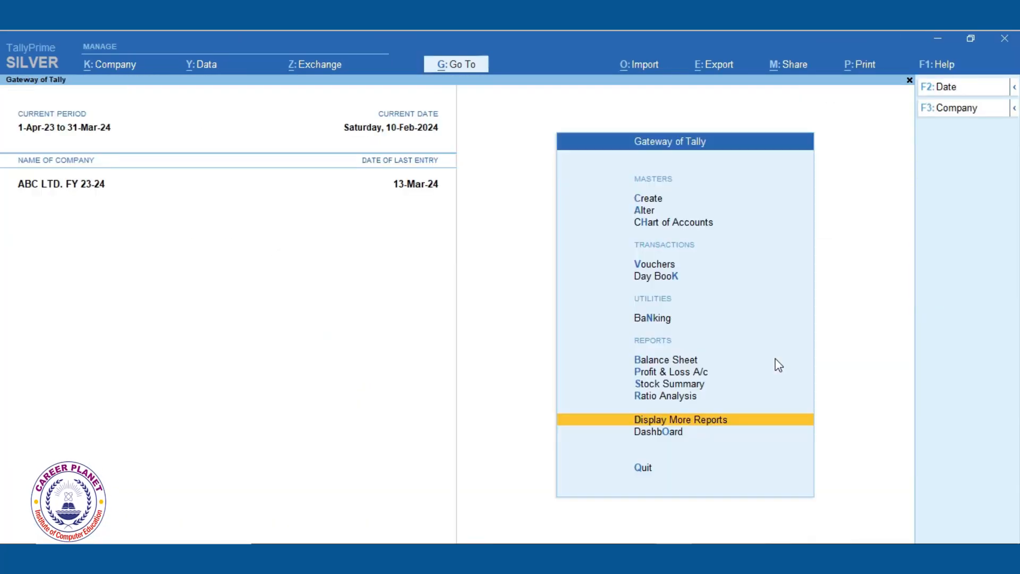
# Find and view the MSME Form 1 Statement for all items, and return to the Gateway of Tally
pyautogui.hotkey('alt', 'g')
pyautogui.write('Fo')
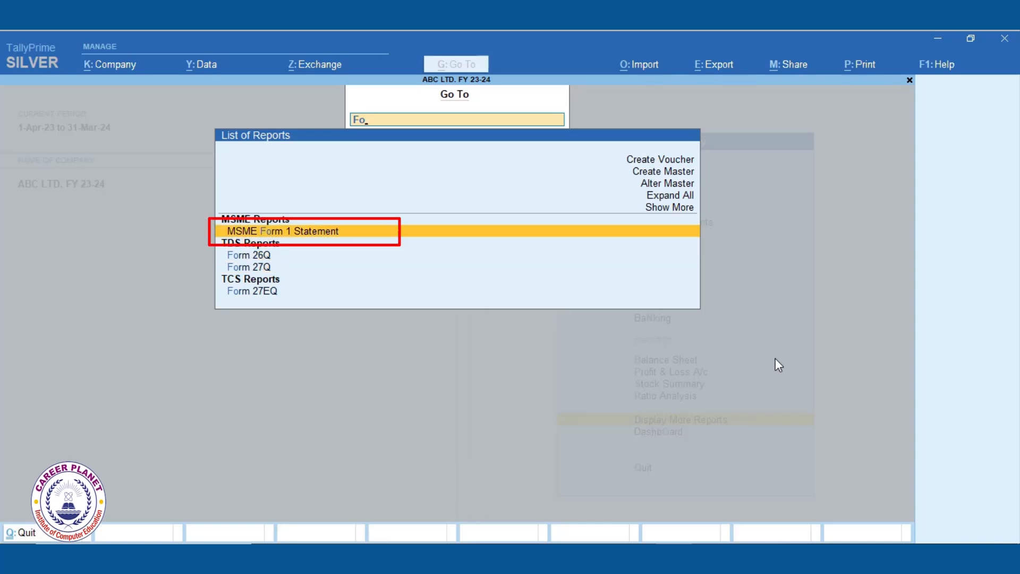
pyautogui.press('Return')
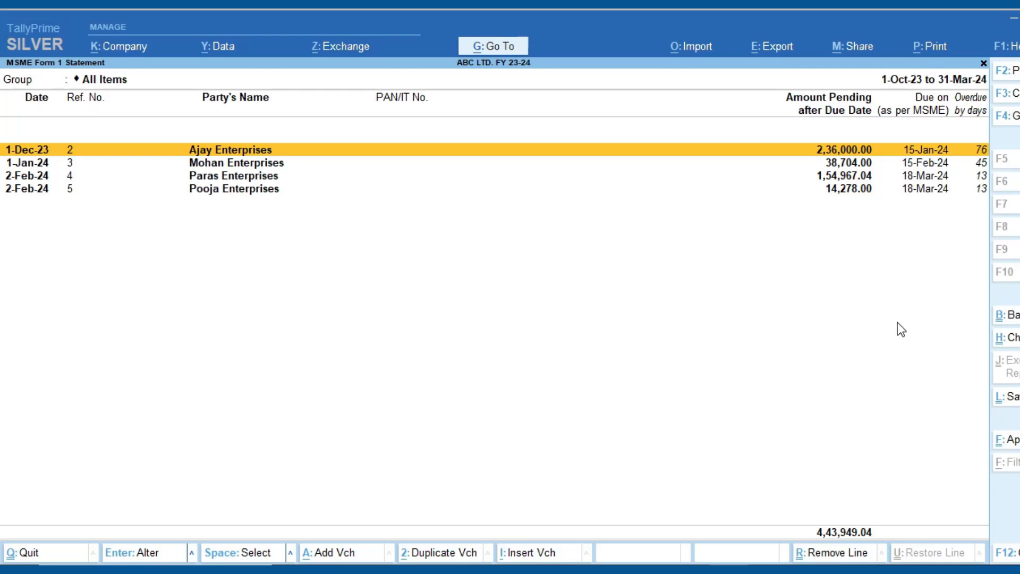
pyautogui.press('Escape')
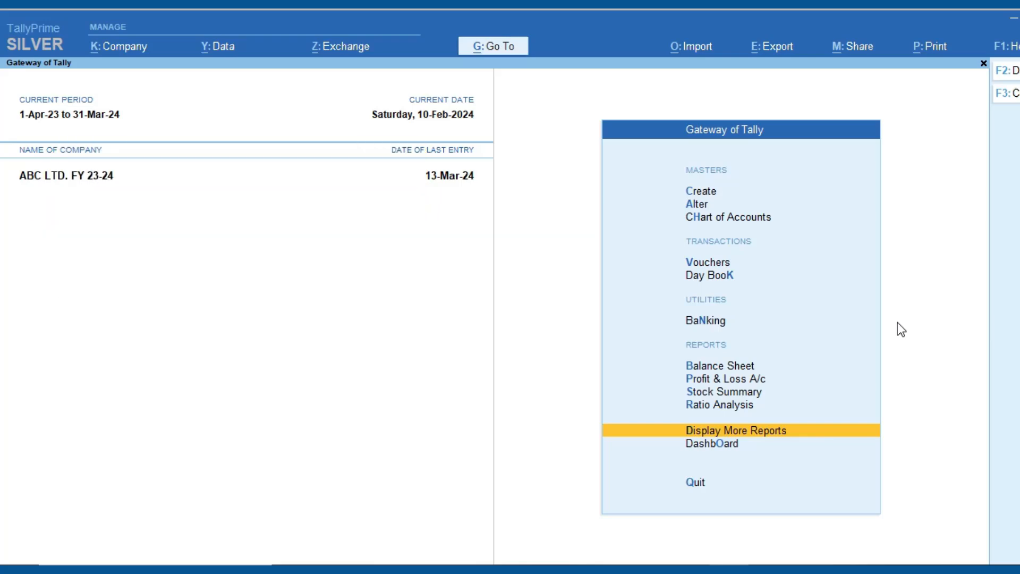
# Open the GSTR-1 report among the statutory GST reports
pyautogui.press('d')
pyautogui.press('o')
pyautogui.press('Down')
pyautogui.press('Up')
pyautogui.press('Return')
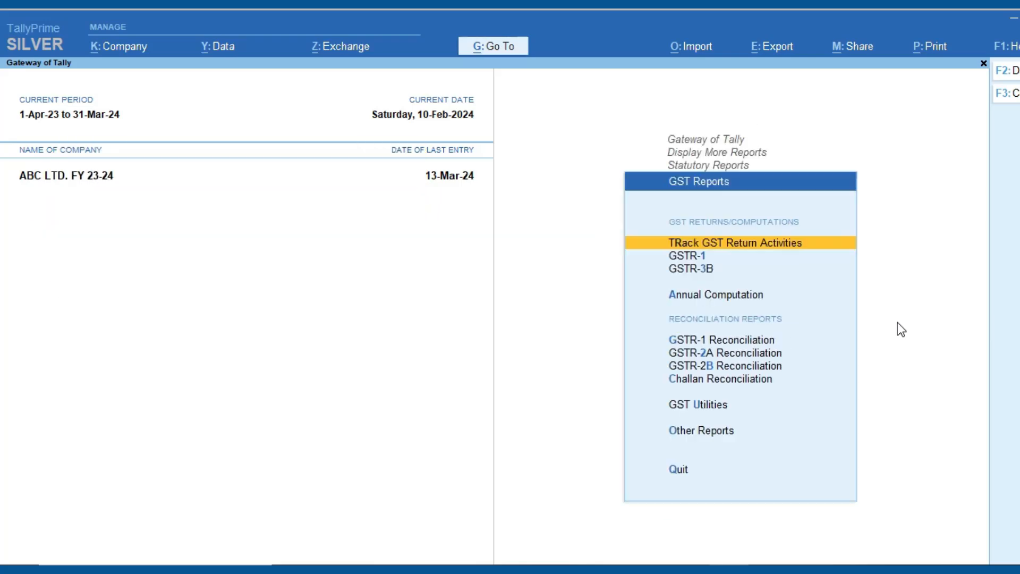
pyautogui.press('Down')
pyautogui.press('Return')
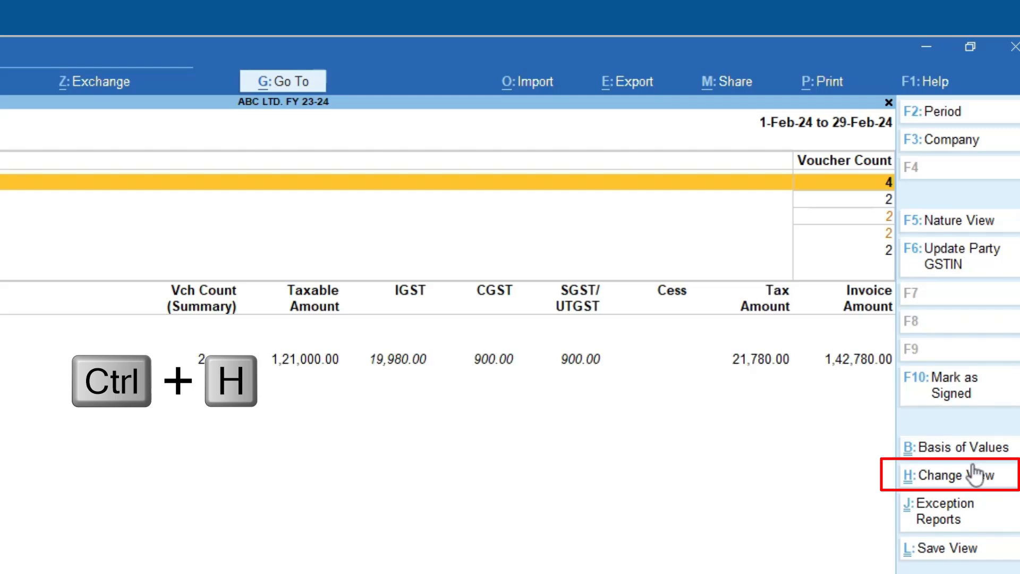
# Switch from GSTR-1 to the related e-Commerce Summary and examine the e-commerce operator's GST registration type
pyautogui.click(945, 475)
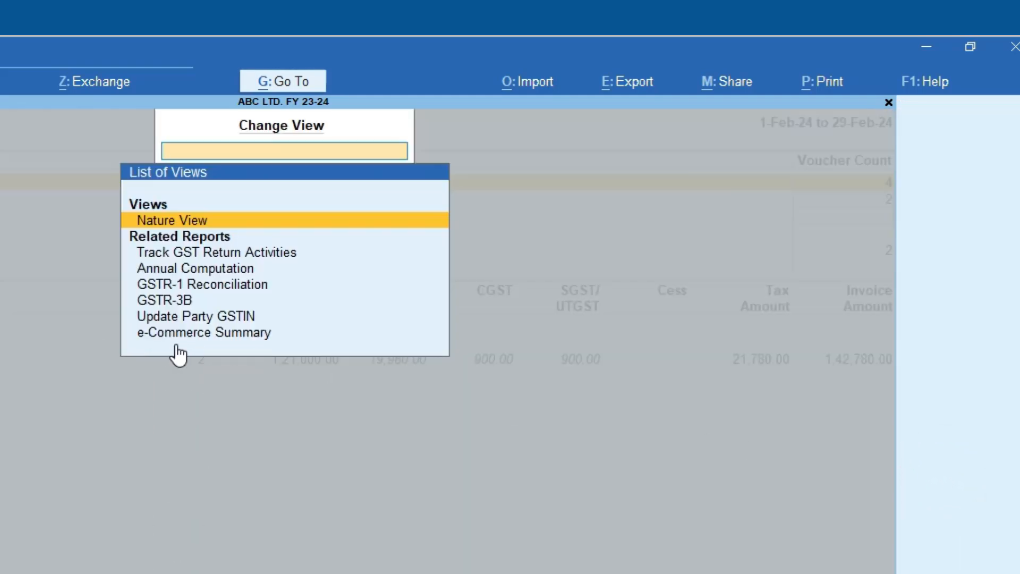
pyautogui.click(210, 335)
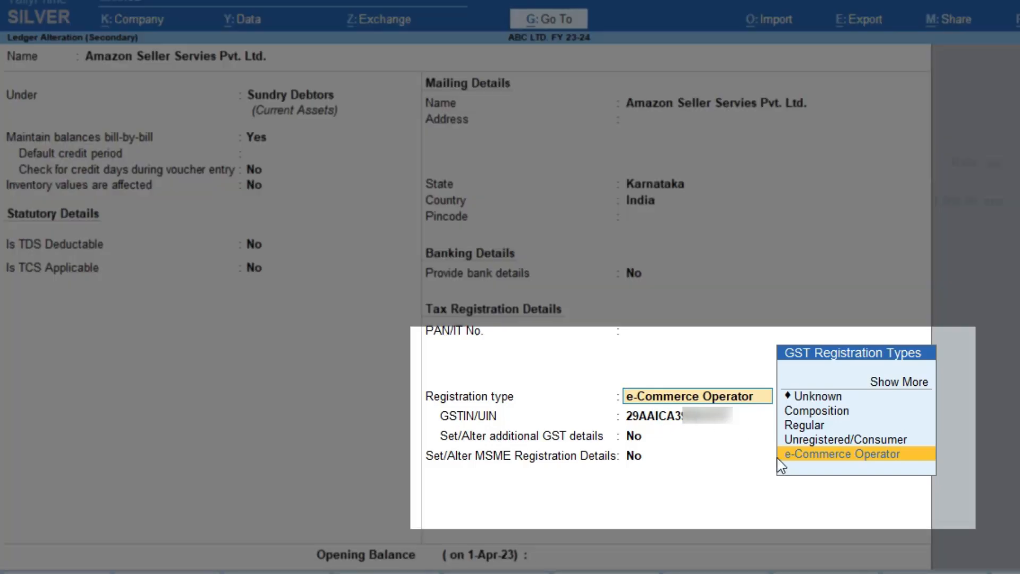
pyautogui.click(203, 250)
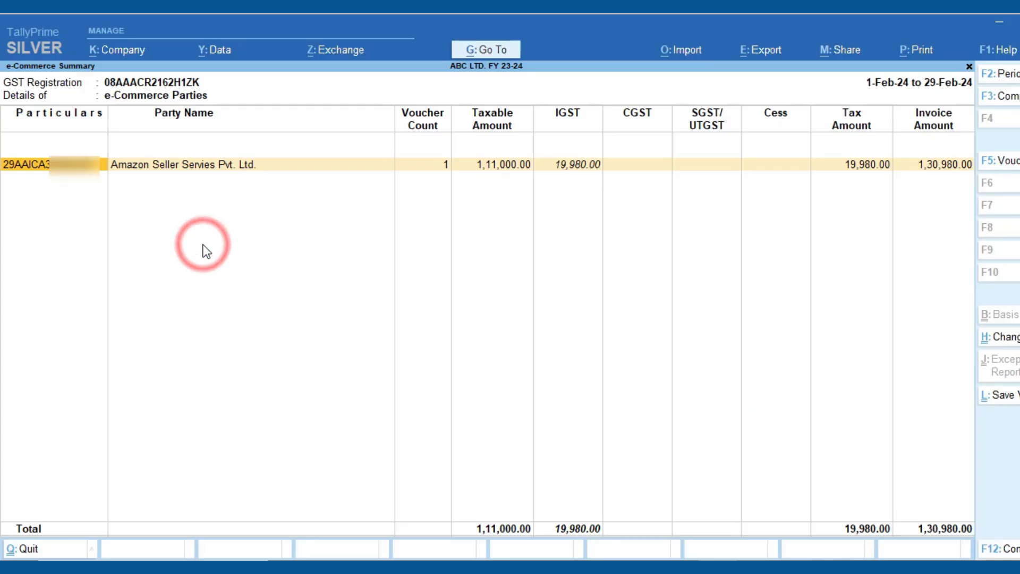
# Close the e-Commerce Summary and GSTR-1 reports and go back to the Gateway of Tally
pyautogui.press('Escape')
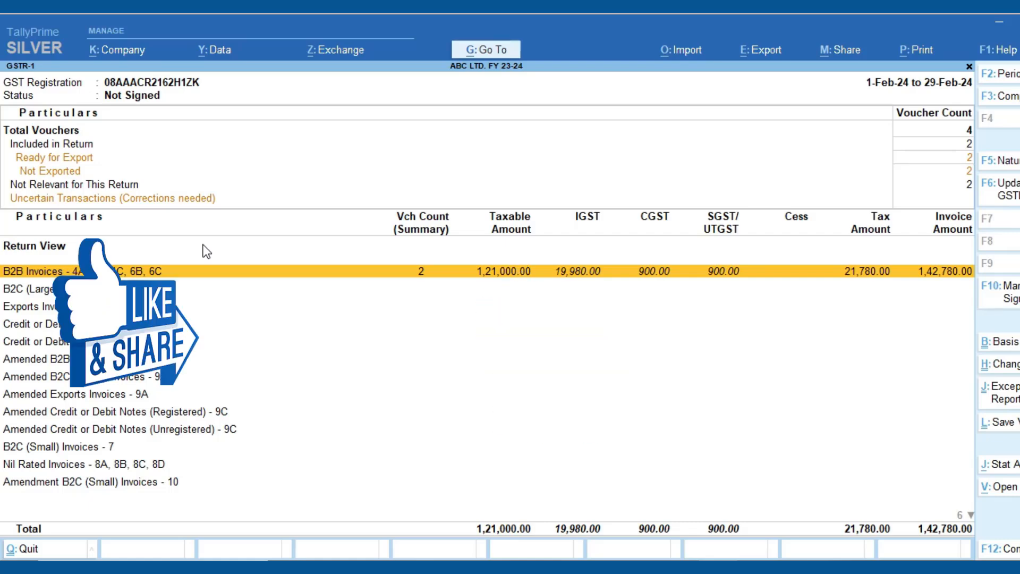
pyautogui.press('Escape')
pyautogui.press('Escape')
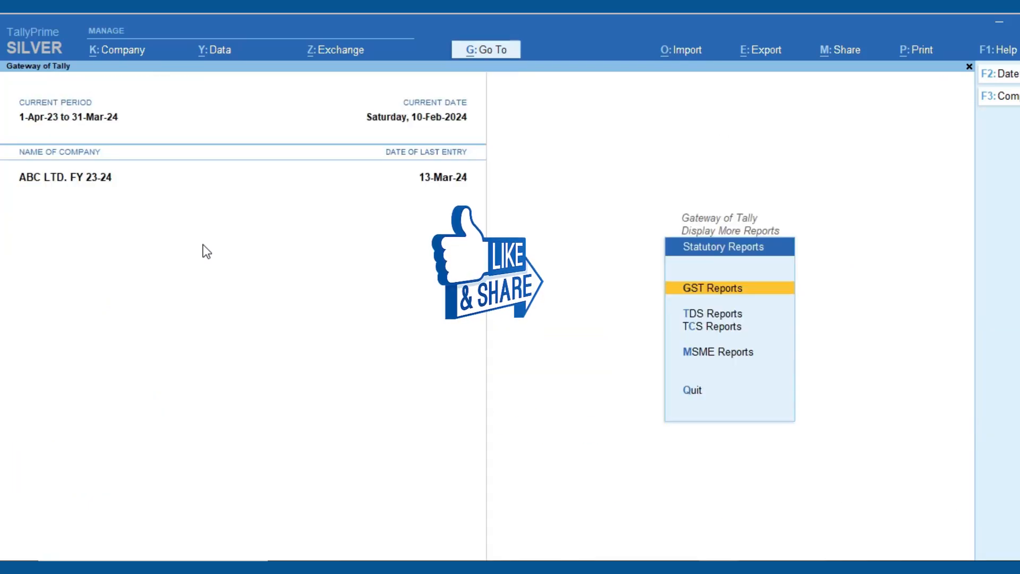
pyautogui.press('Escape')
pyautogui.press('Escape')
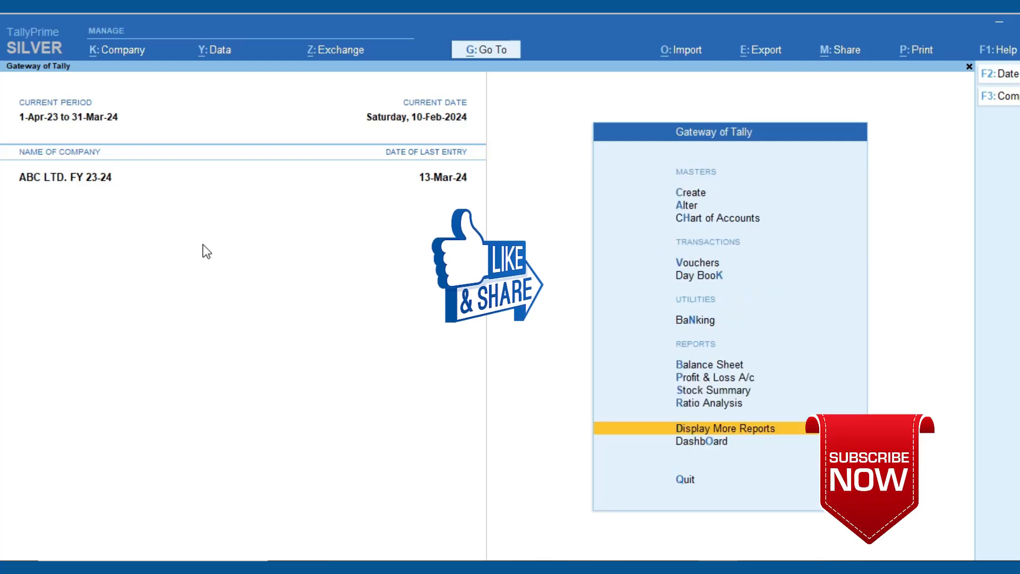